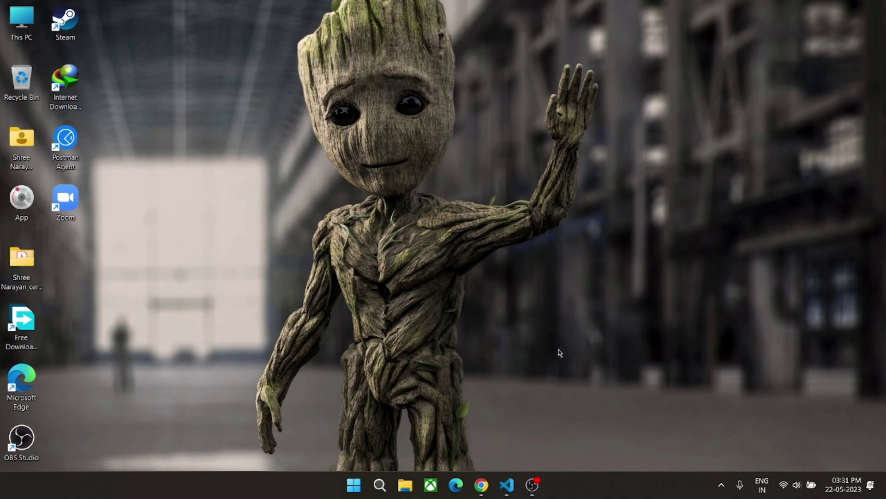
Step: Switch to the YouTube Studio channel dashboard in Chrome and start choosing a video file to upload
mouse_move(484, 485)
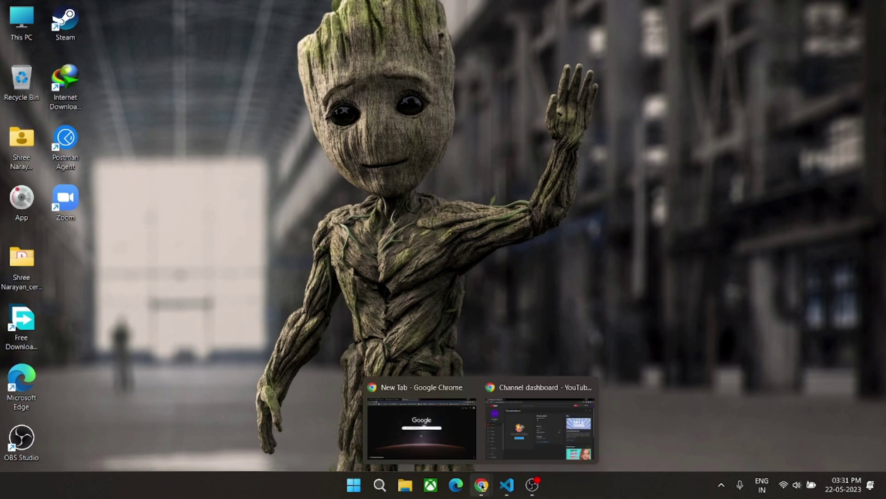
left_click(528, 429)
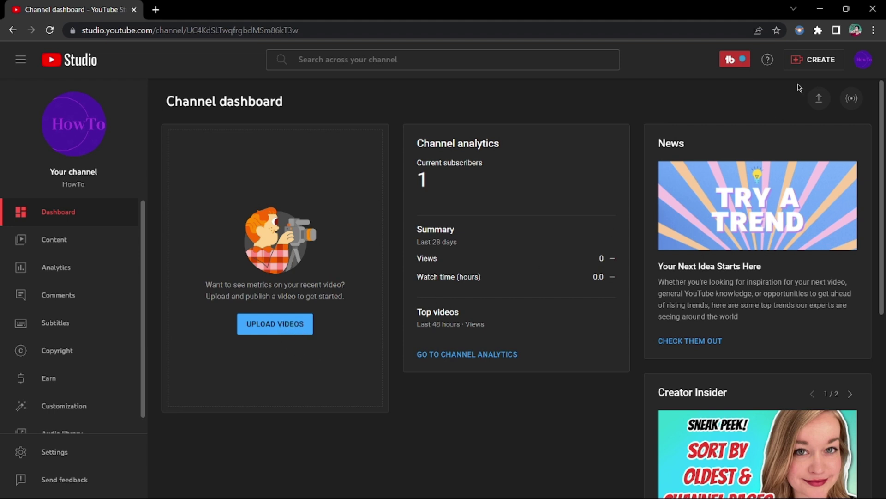
left_click(819, 102)
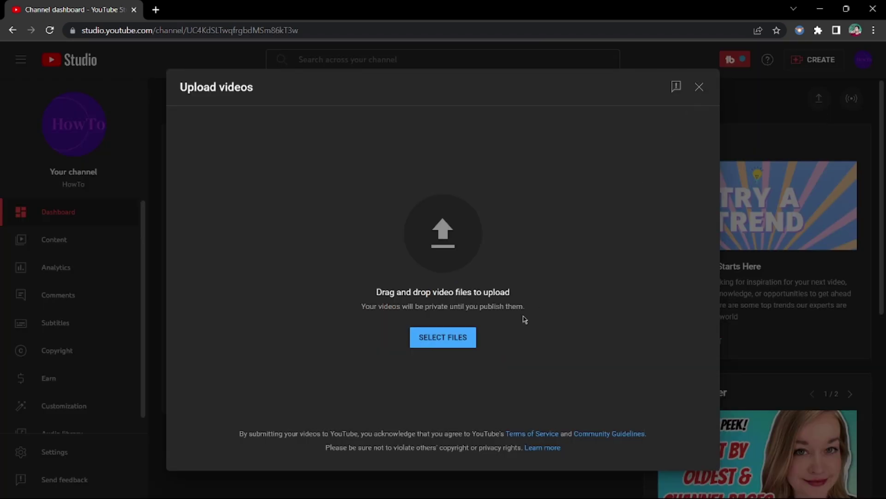
left_click(446, 341)
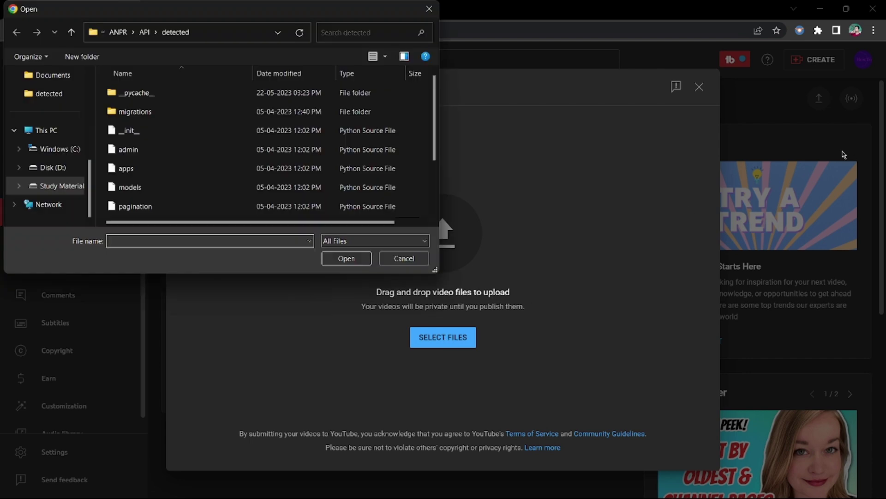
Step: Upload the IDM_download video from the Youtube > HowTo > videos folder on Disk (D:)
left_click(72, 170)
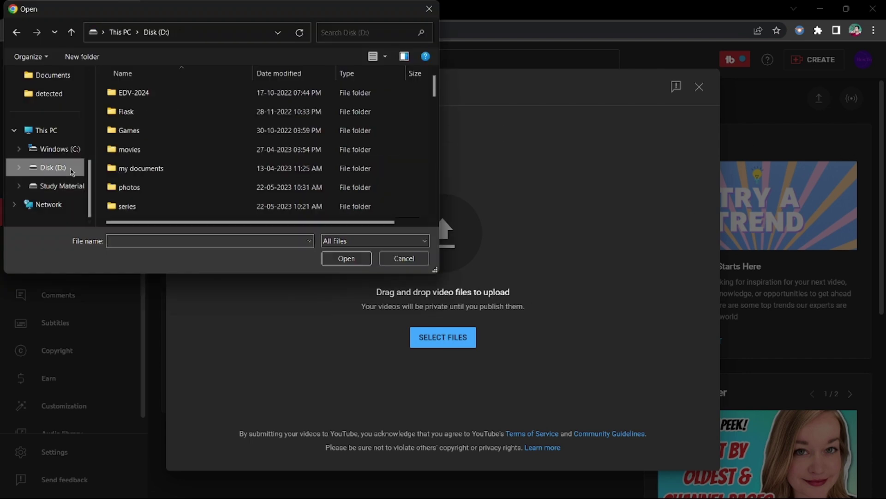
scroll(165, 186, "down", 2)
double_click(160, 188)
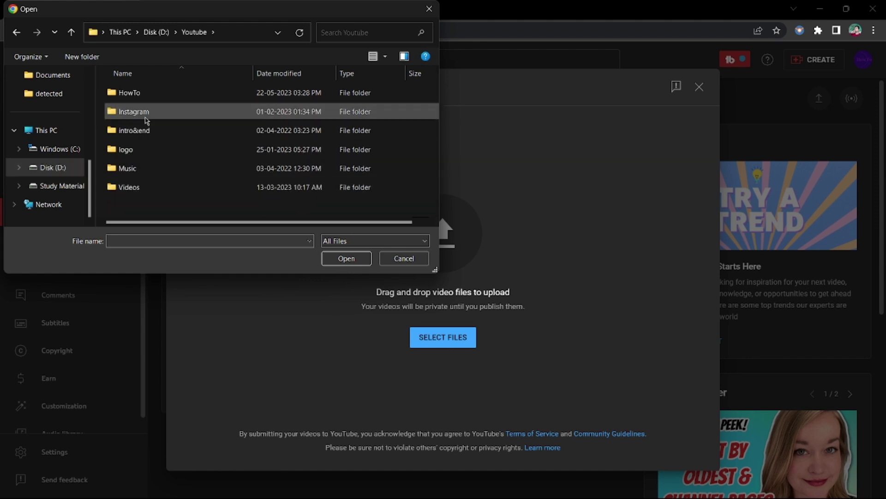
double_click(138, 92)
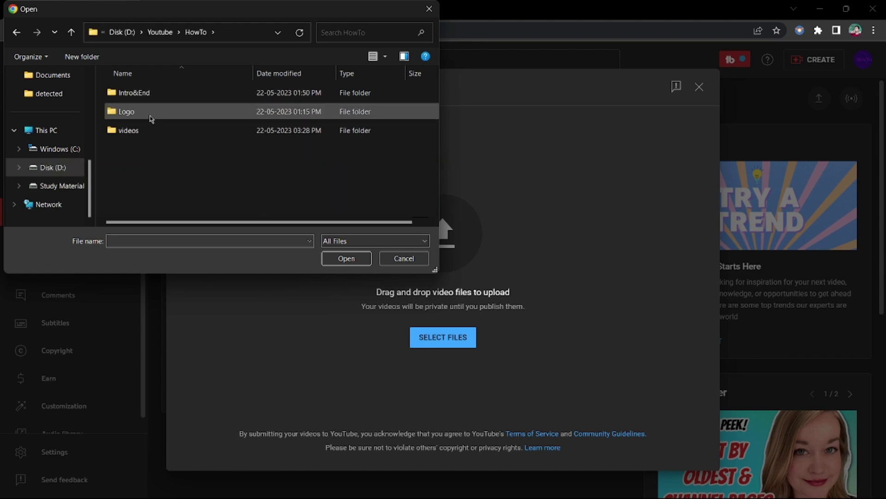
double_click(143, 134)
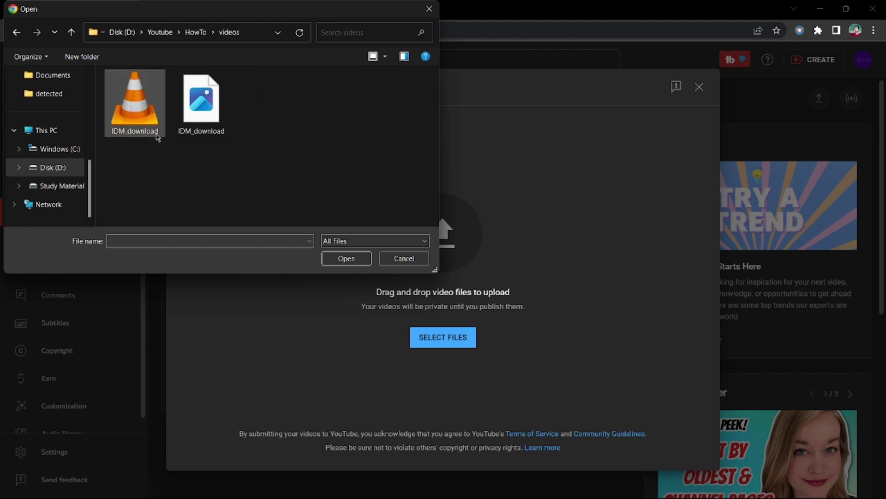
left_click(137, 116)
left_click(355, 258)
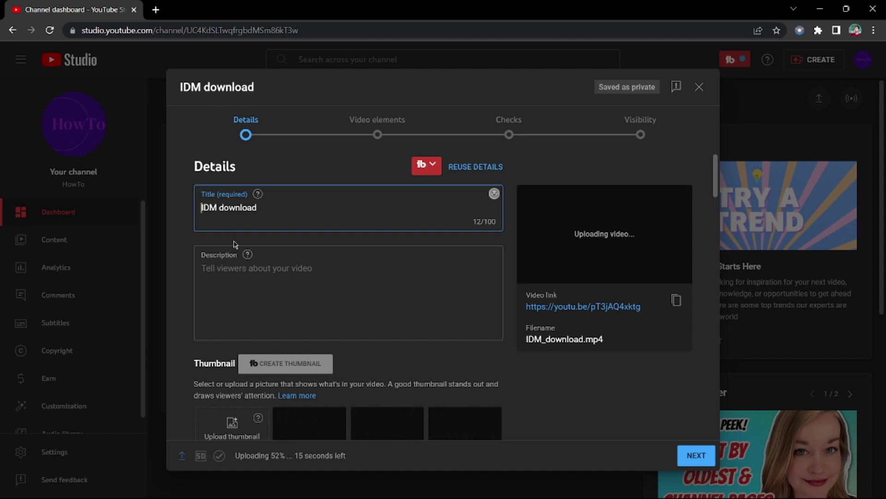
Step: Insert "How to download" before "IDM" in the video title
type("How")
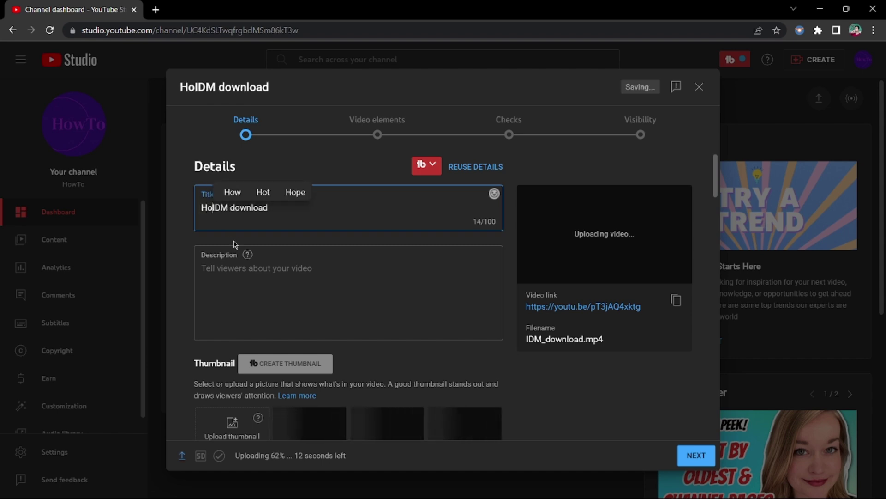
type(" to d")
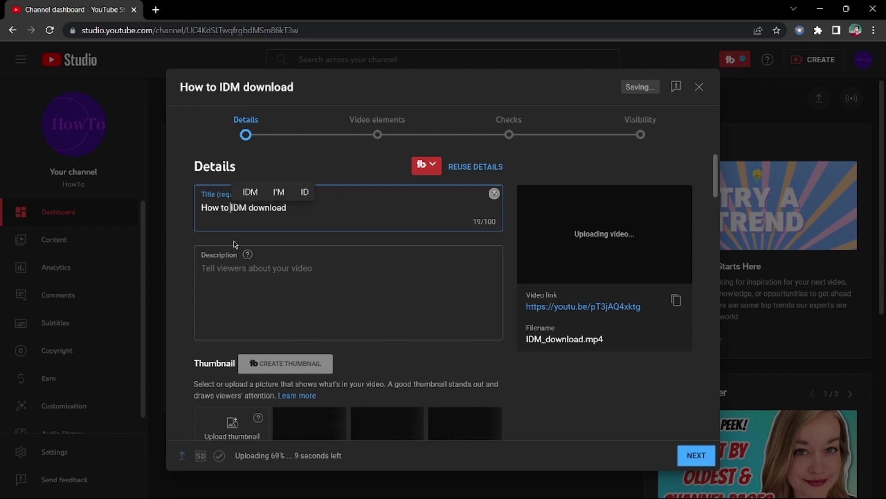
type("ownload")
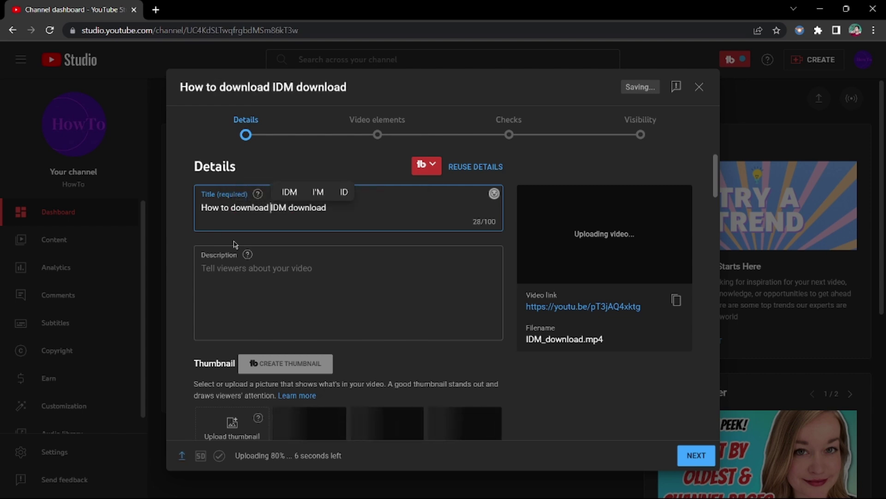
Step: Delete the trailing word "download" from the title so it reads "How to download IDM"
key("Right")
key("Right")
key("Right")
key("Right")
key("Right")
key("Right")
key("Right")
key("Right")
key("Right")
key("Right")
key("Delete")
key("Delete")
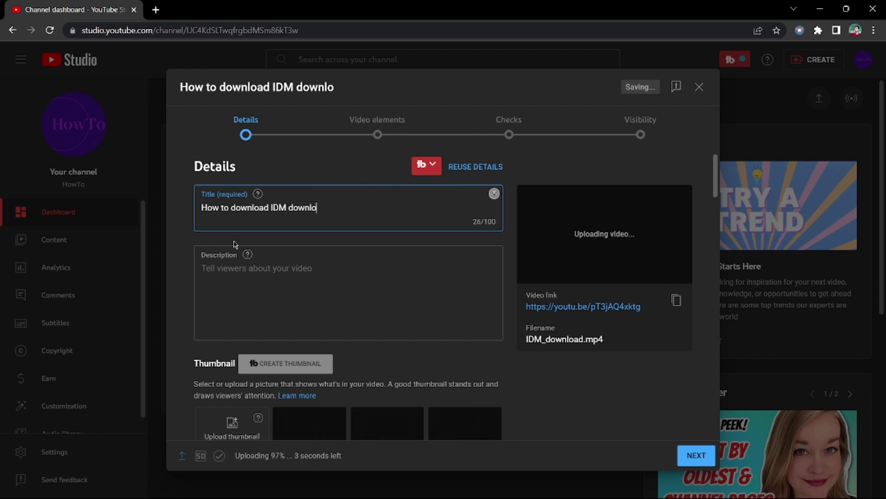
key("BackSpace")
key("BackSpace")
key("BackSpace")
key("BackSpace")
key("BackSpace")
key("BackSpace")
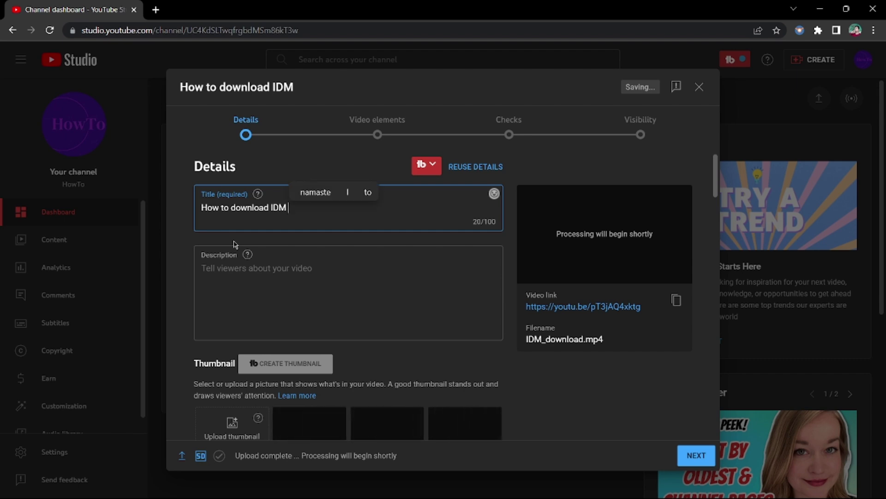
Step: Extend the title to read "How to download IDM for free | Easy way"
type("| ")
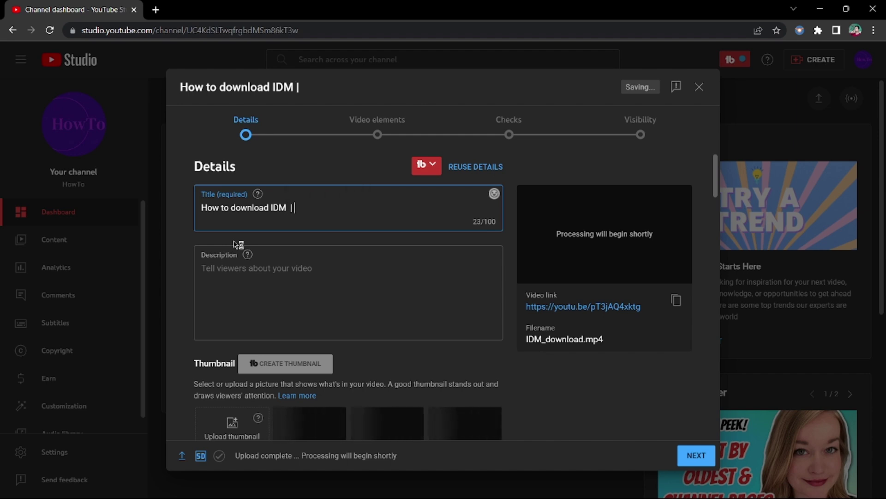
type("Easy")
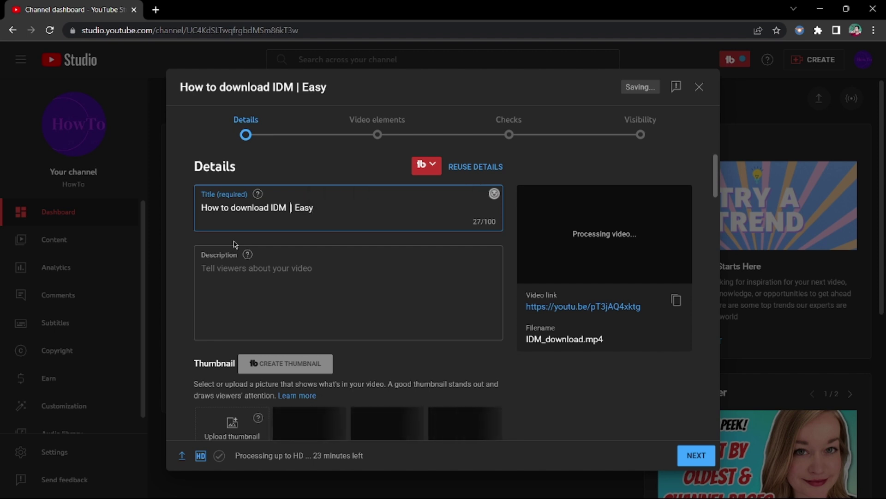
type("for fre")
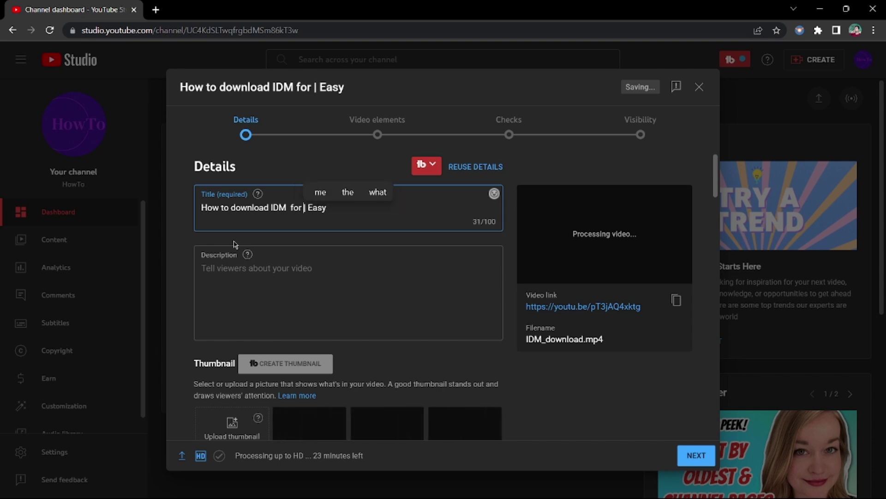
type("e")
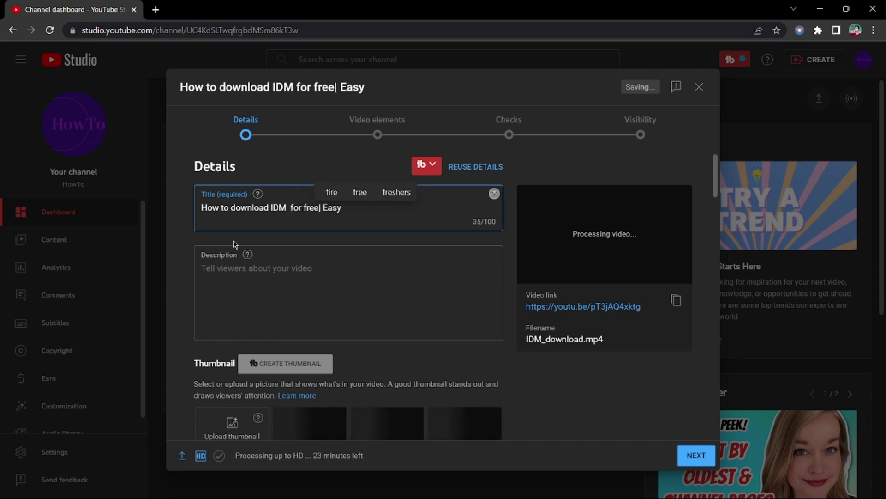
key("Right")
key("Right")
key("Right")
key("Right")
key("Right")
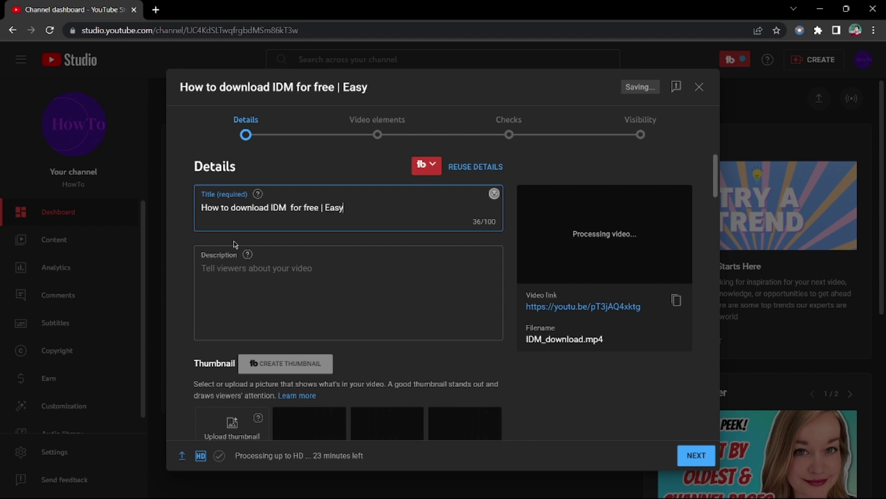
type("way")
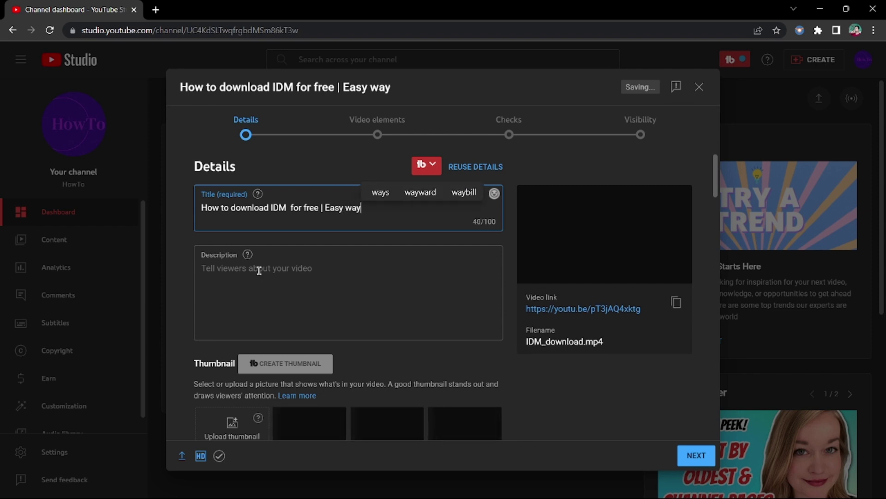
Step: Enter the video description "In this video, I have shown you how to download IDM (Internet Download Manager) for free"
left_click(293, 267)
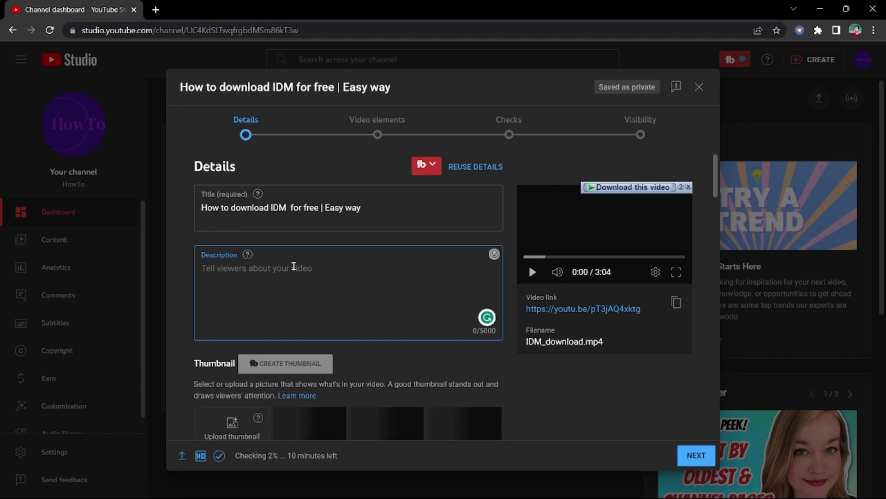
type("(")
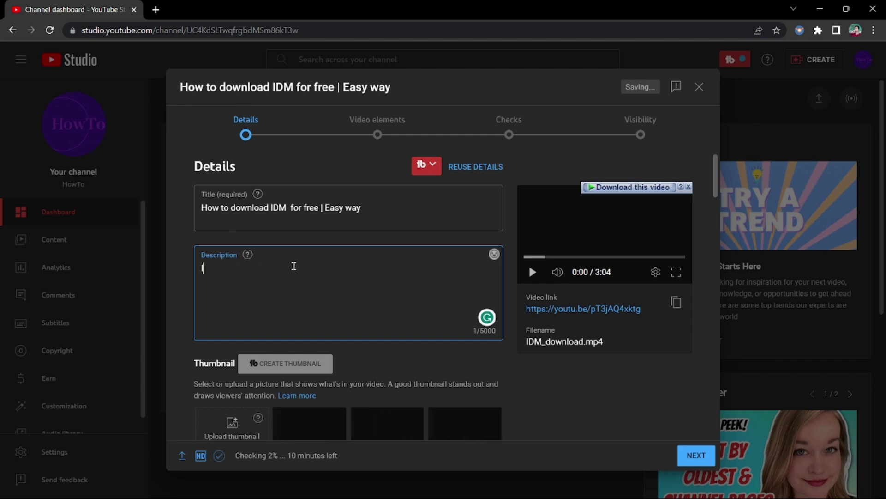
type("n this vi")
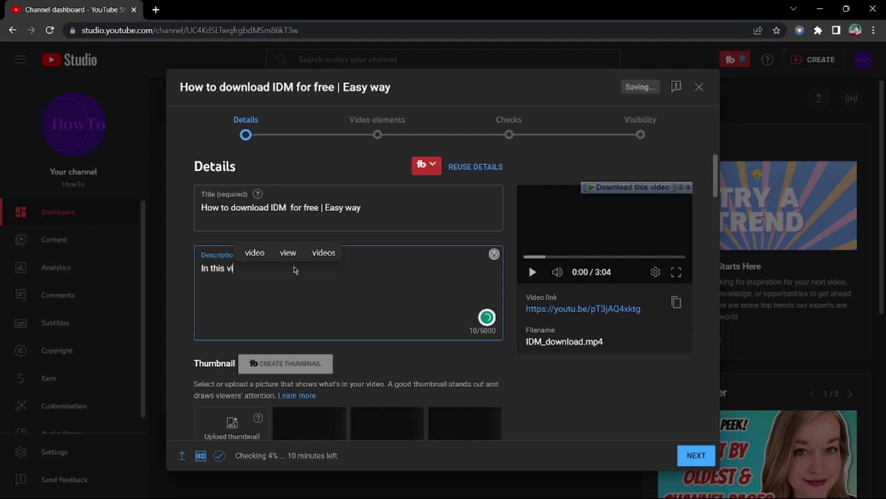
type("deo")
key("BackSpace")
type(",")
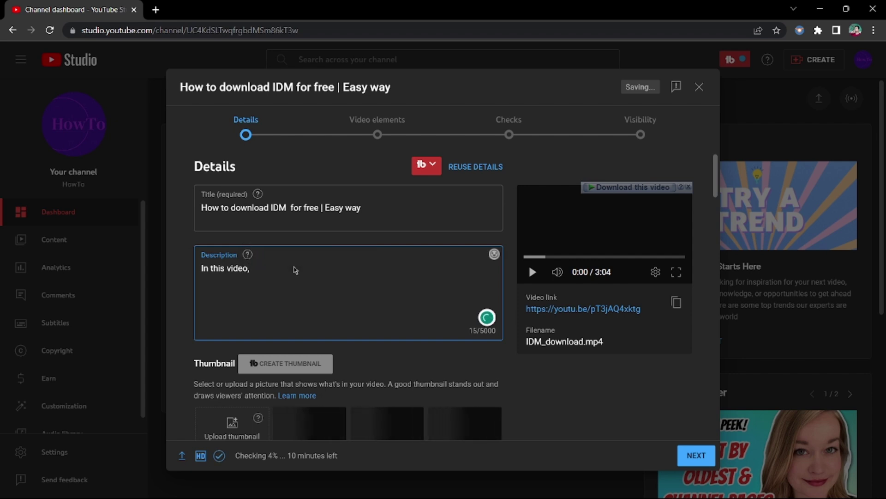
type(" I ")
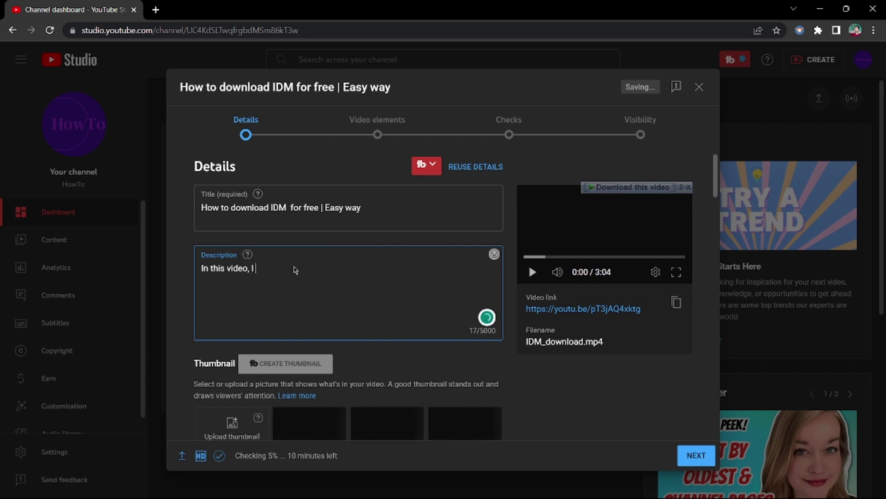
type("have sh")
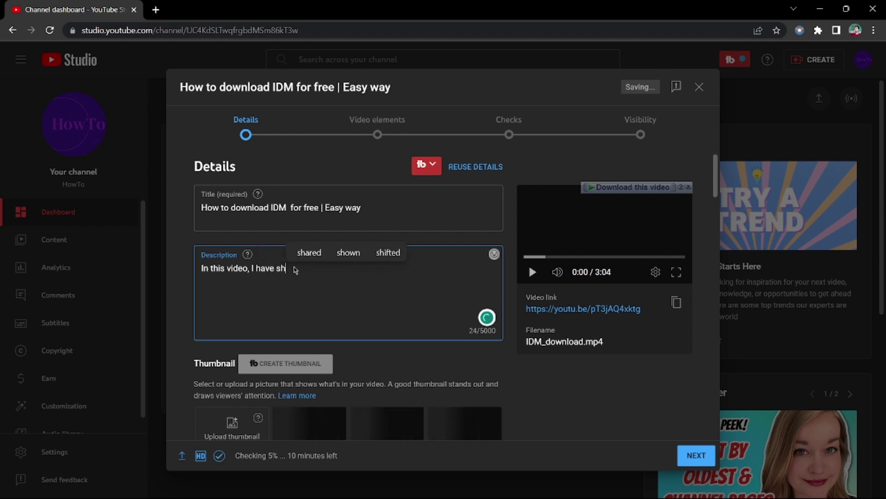
type("own you ")
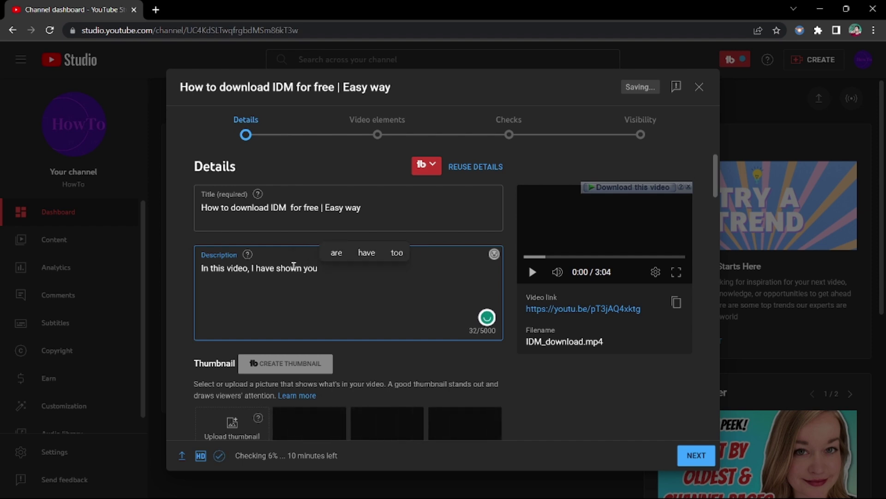
type("how to ")
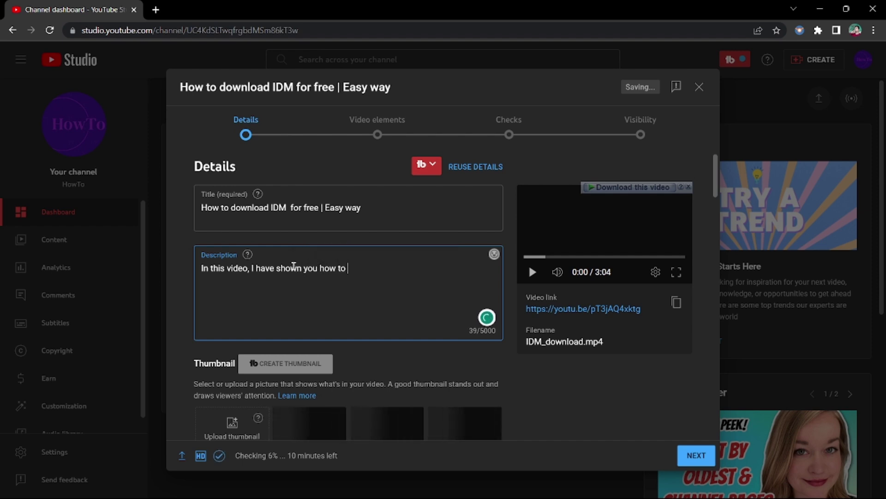
type("downlo")
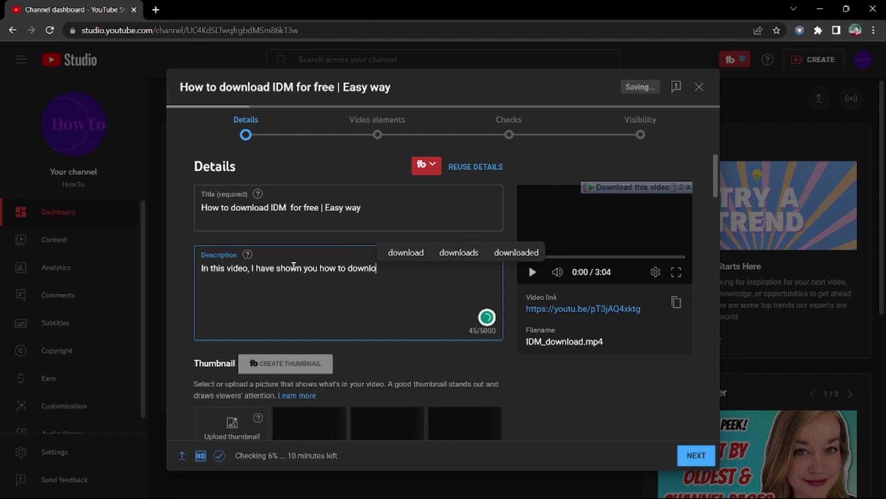
type("ad I")
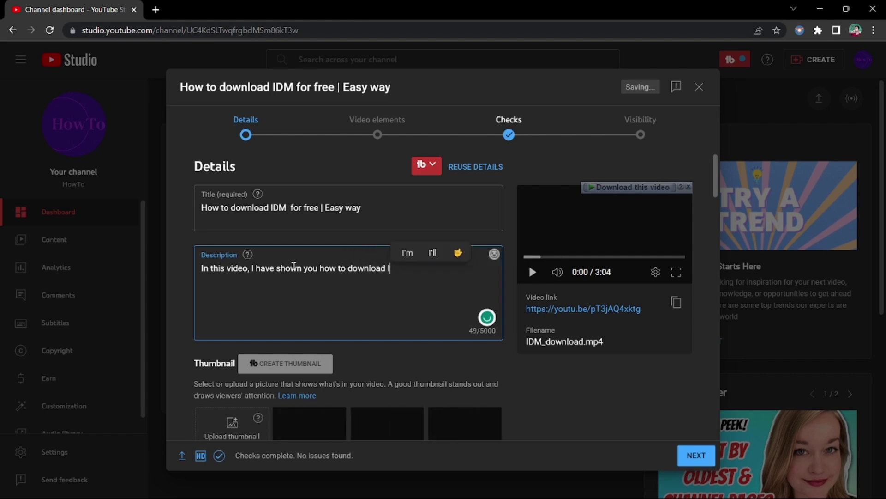
type("D")
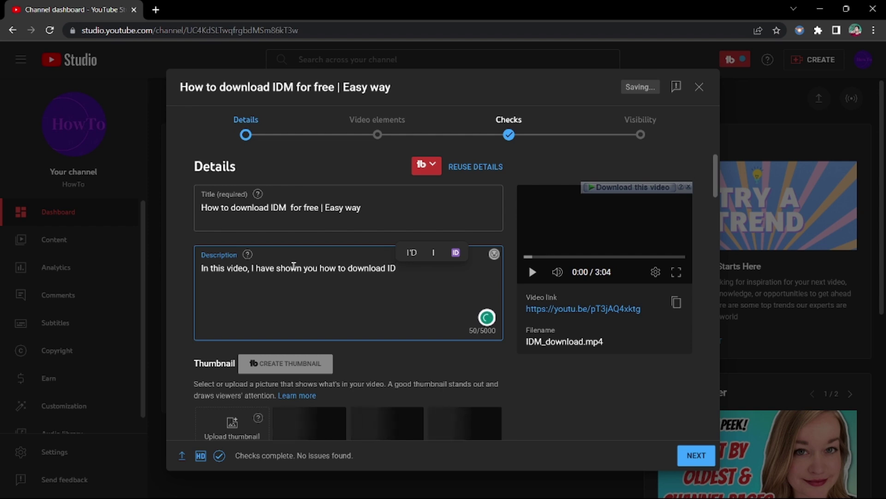
type("M ")
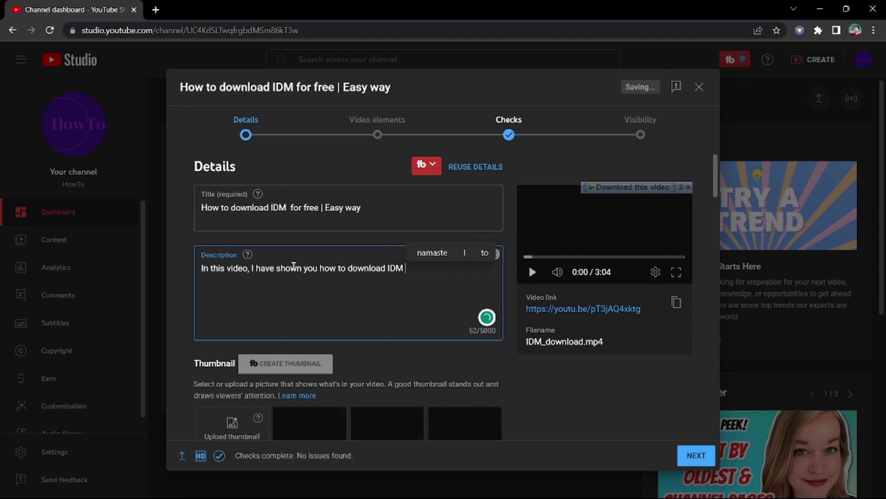
type("(Internet")
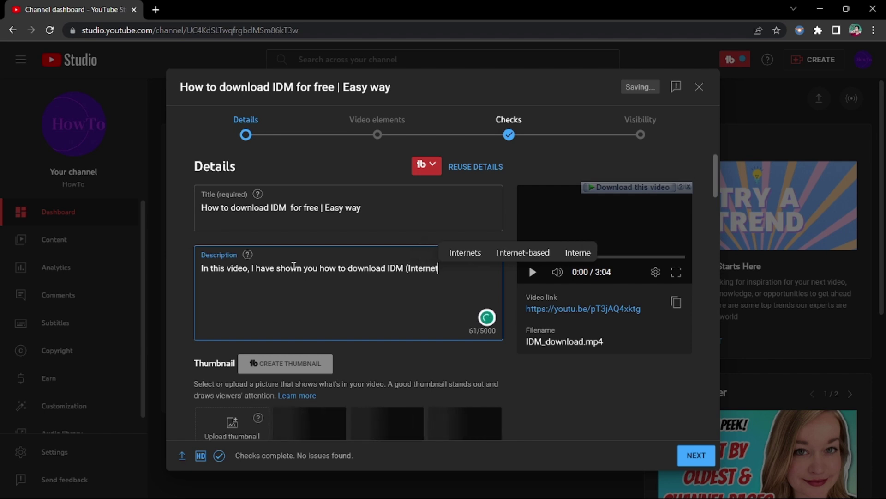
type(" Download")
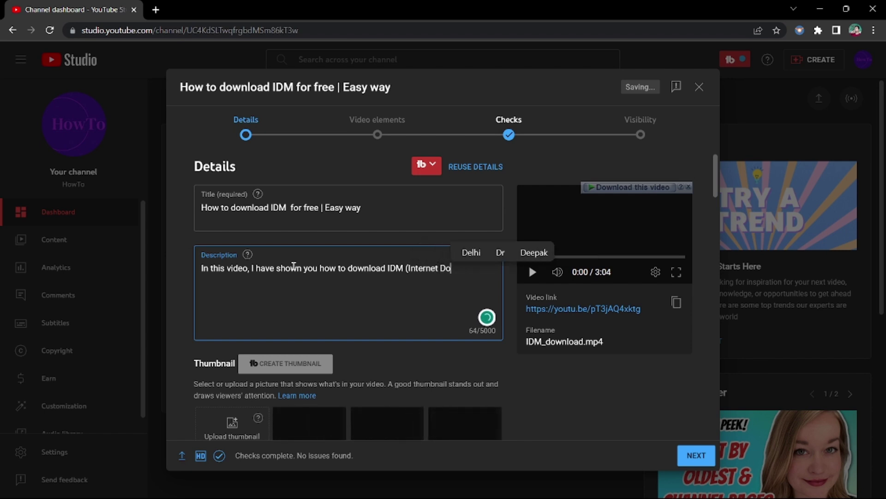
type(" Manage")
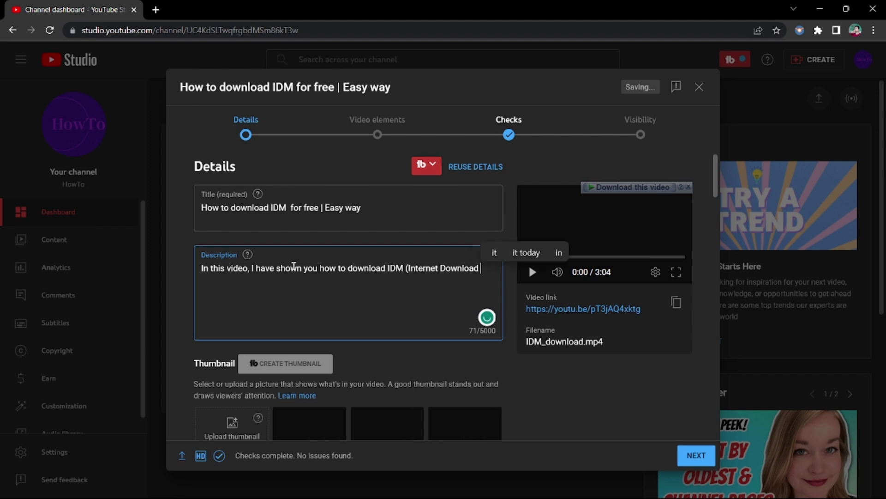
type("r")
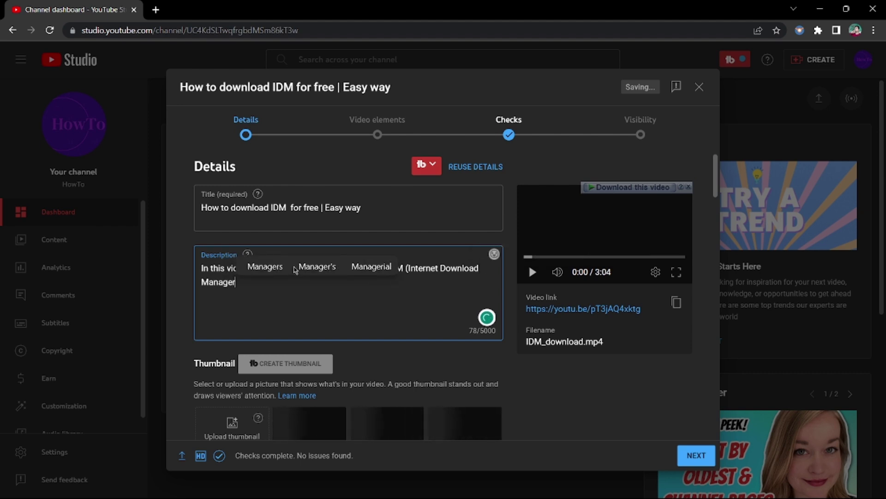
type(") for free")
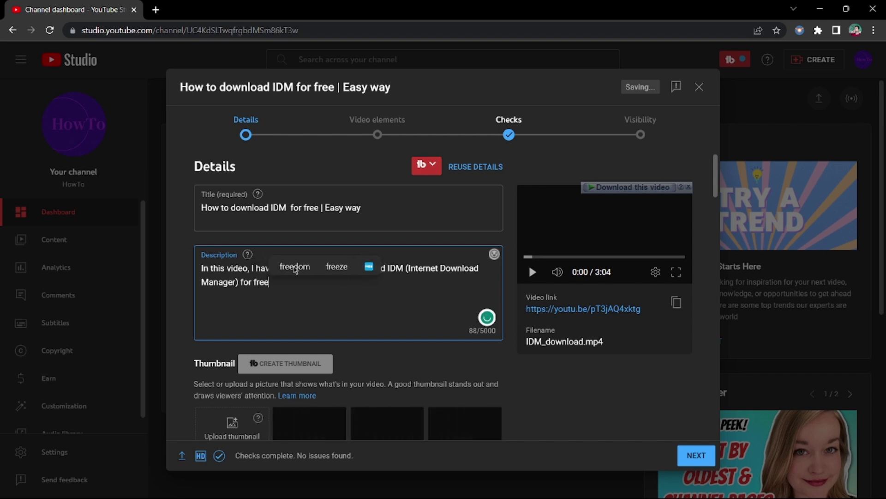
Step: Request a custom thumbnail upload and open the phone verification page to gain access to the feature
scroll(438, 363, "down", 2)
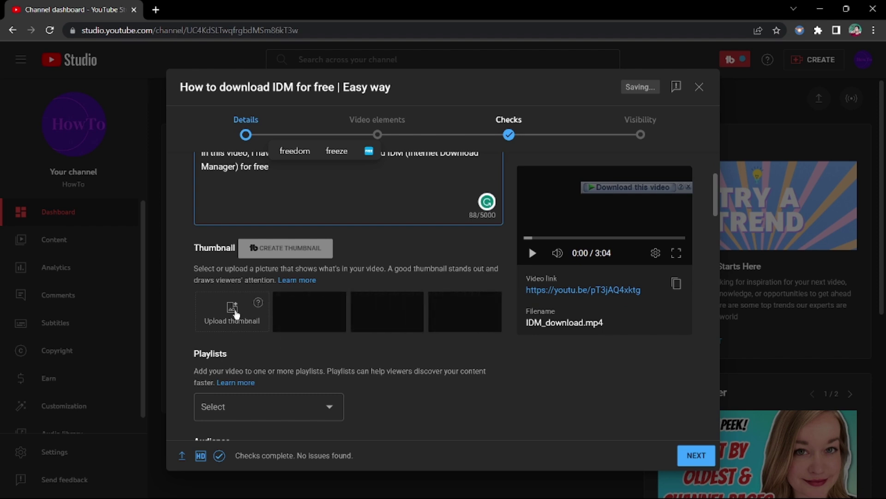
left_click(235, 314)
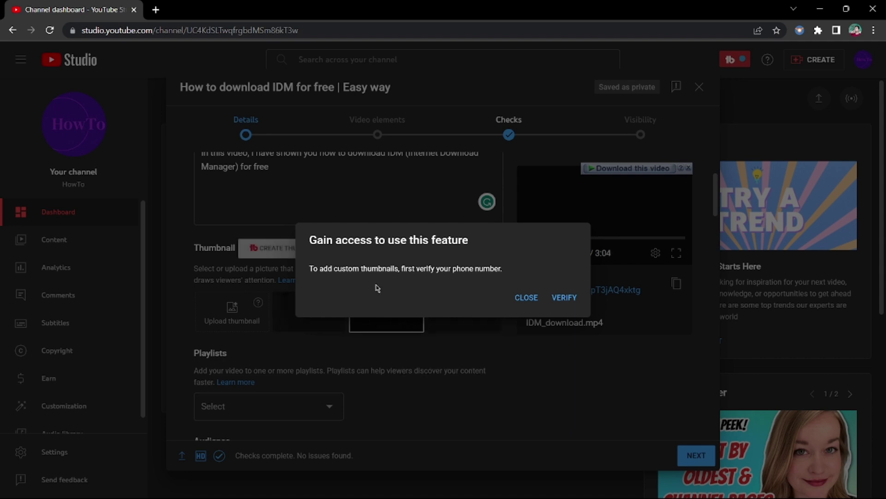
left_click(563, 297)
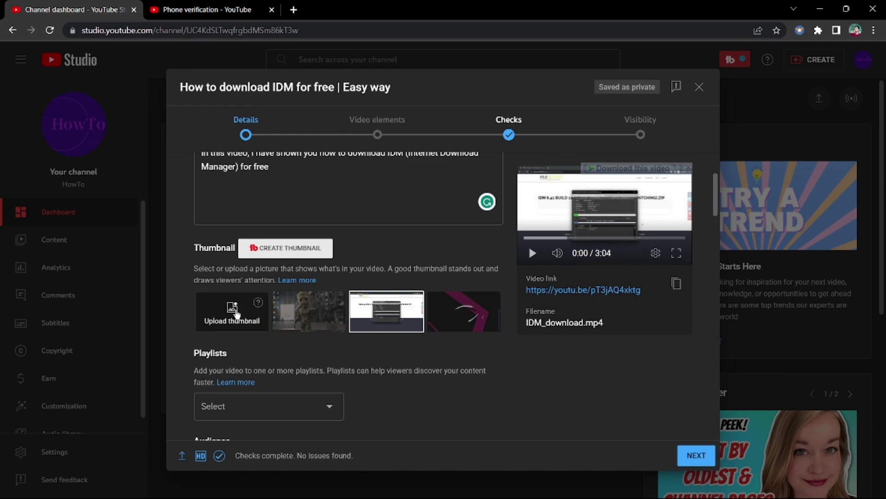
Step: Upload the IDM_download image from the Youtube > HowTo > videos folder as the custom thumbnail
left_click(233, 310)
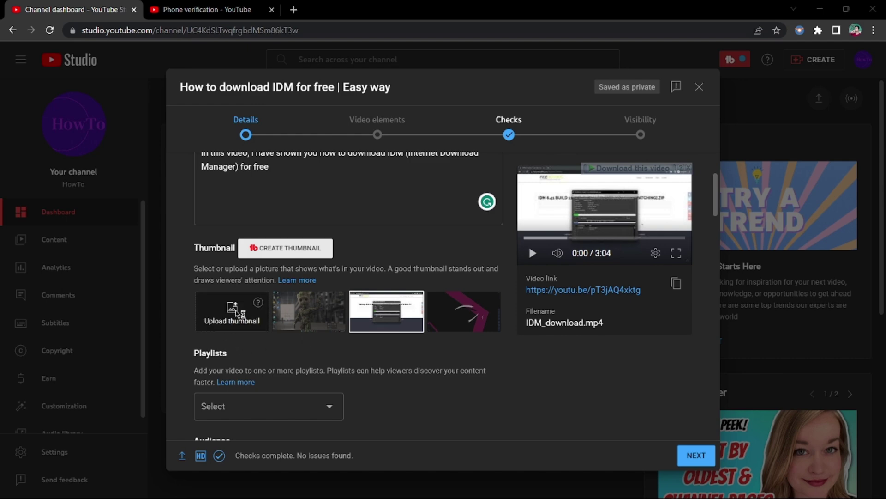
left_click(140, 126)
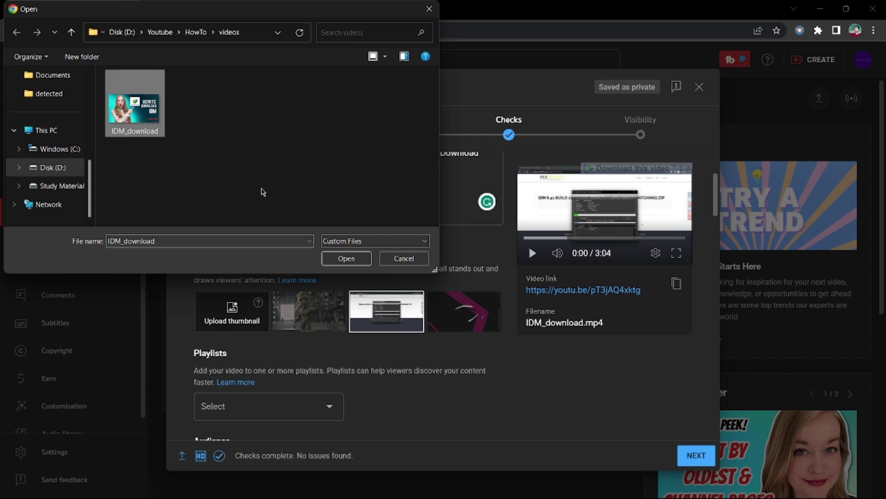
left_click(346, 258)
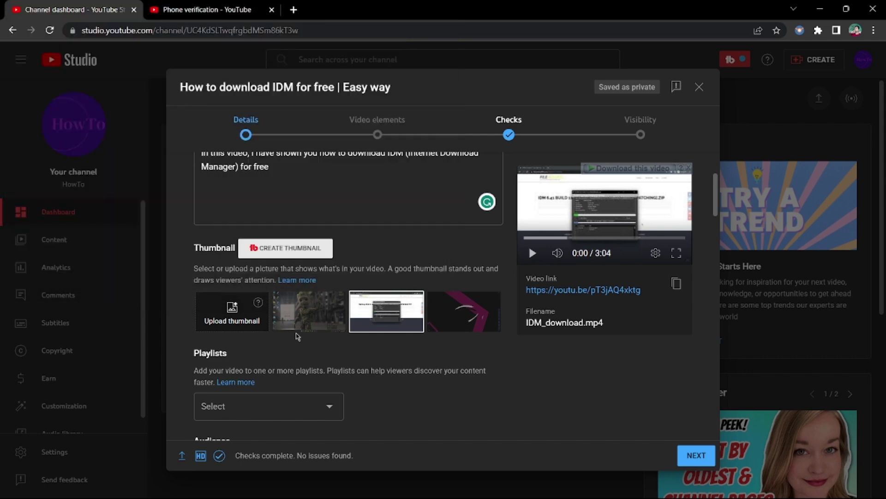
Step: Examine the playlist selection and the options for creating a playlist, then close it without choosing one
scroll(408, 392, "down", 1)
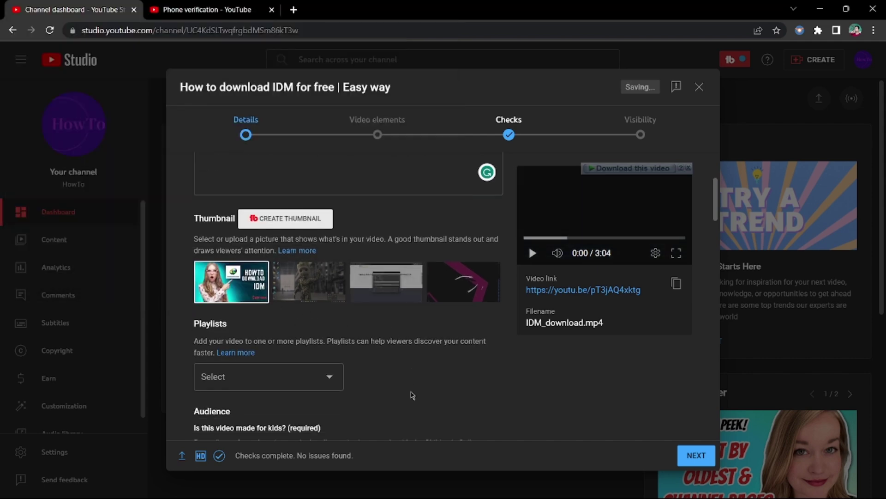
scroll(412, 395, "down", 2)
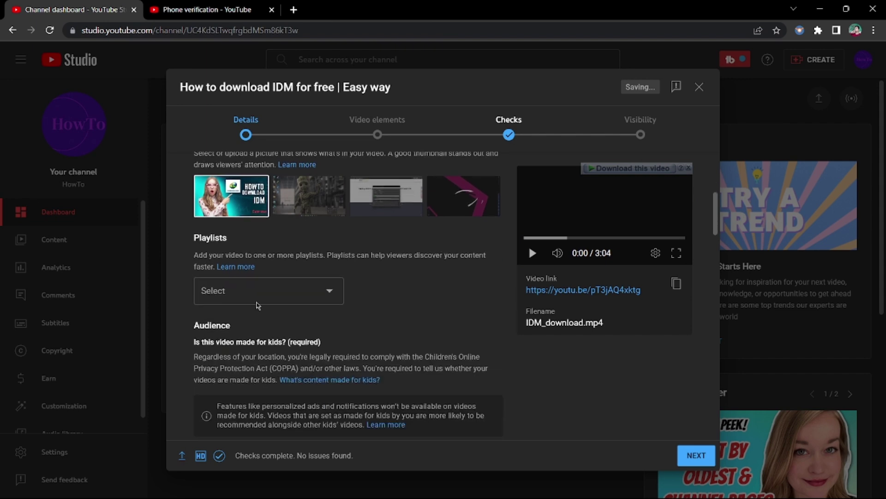
left_click(287, 296)
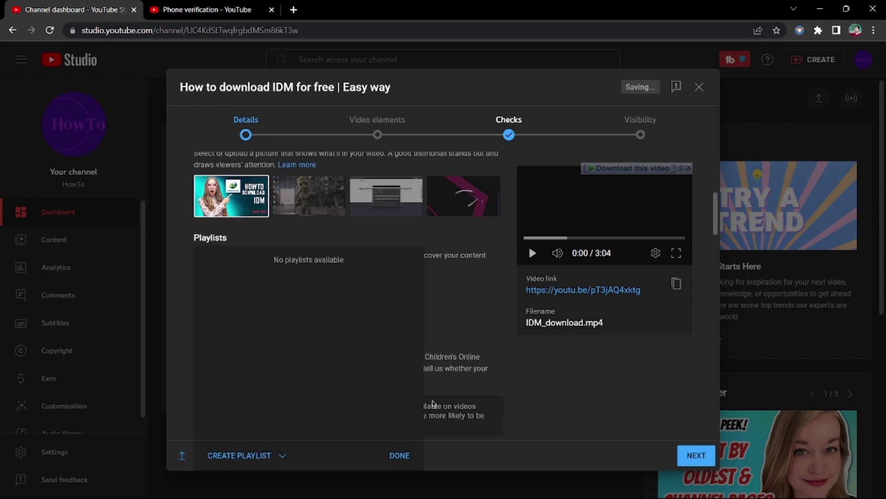
left_click(228, 457)
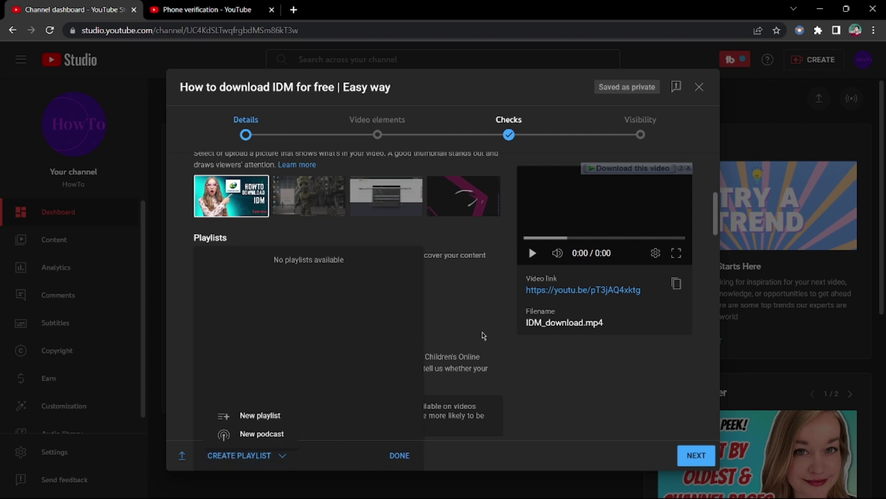
left_click(470, 307)
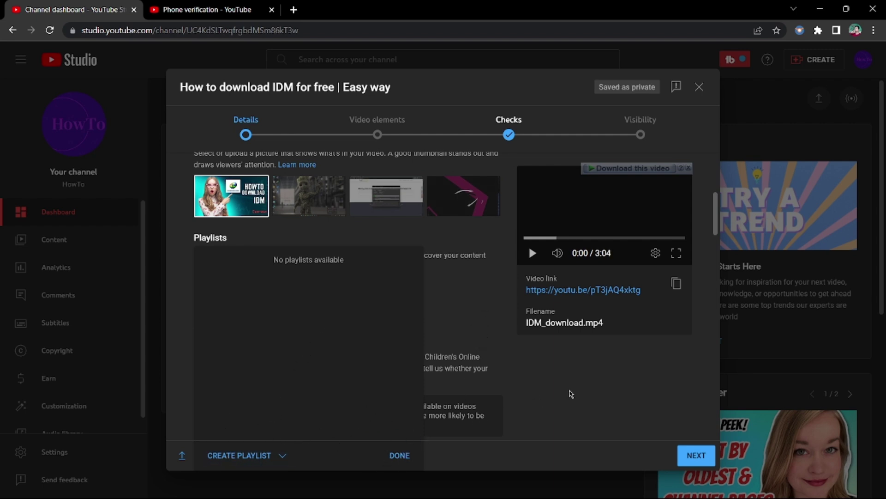
left_click(577, 393)
Step: Set the audience to "No, it's not made for kids"
scroll(367, 348, "down", 3)
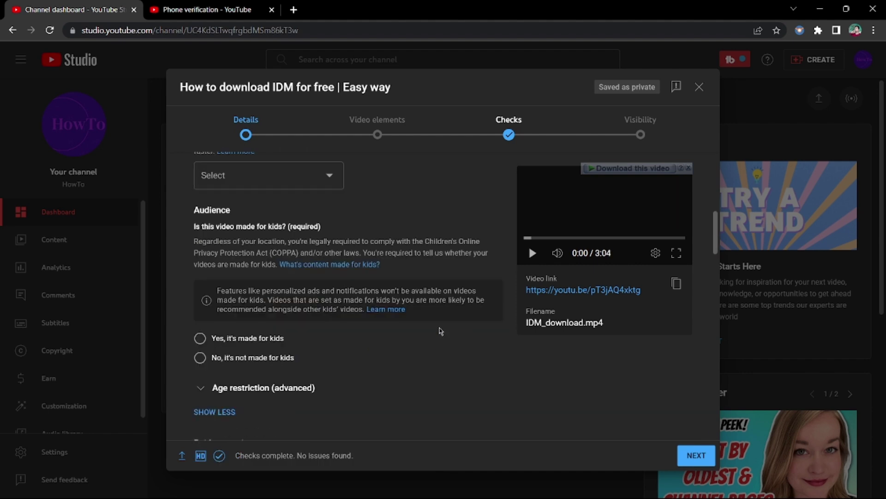
scroll(350, 346, "up", 1)
scroll(353, 353, "down", 1)
left_click(200, 361)
Step: Expand the advanced age restriction section to review its options, and collapse it again
scroll(386, 386, "down", 3)
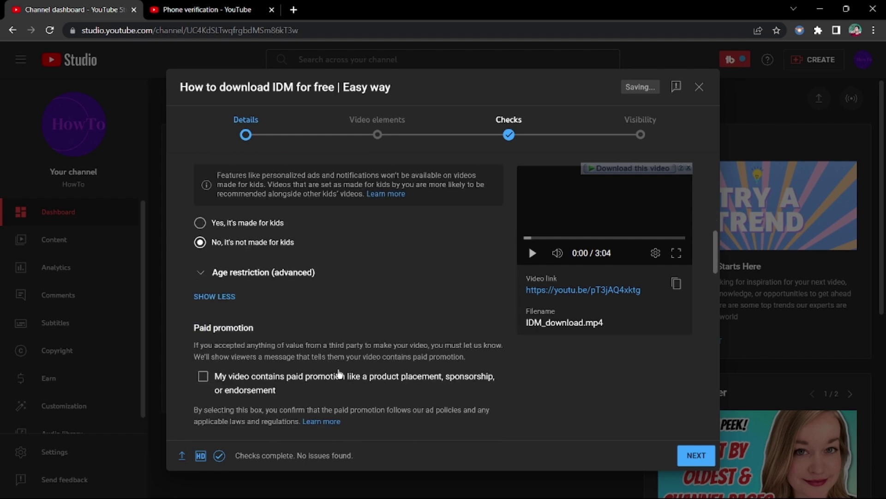
left_click(226, 274)
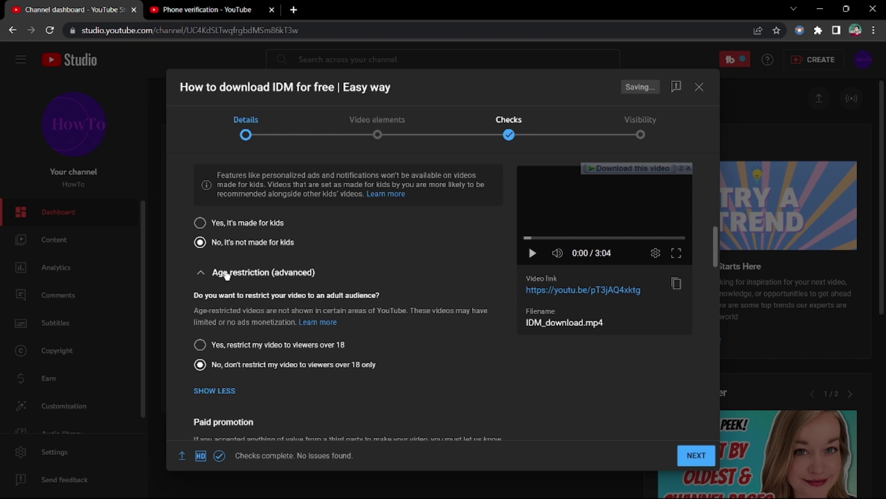
left_click(226, 274)
Step: Declare that the video contains paid promotion like a product placement, sponsorship, or endorsement
scroll(254, 340, "down", 2)
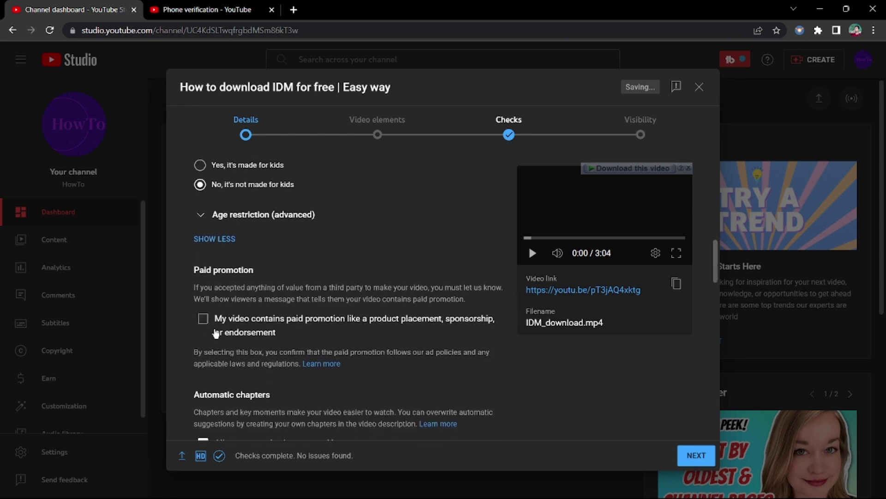
left_click(203, 320)
Step: Enter "#idm #idmcracking" as the video's tags
scroll(402, 373, "down", 1)
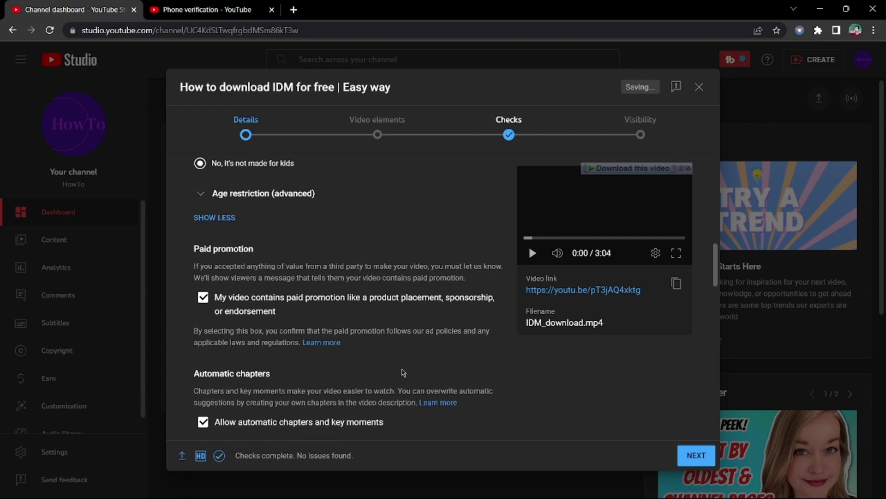
scroll(401, 373, "down", 6)
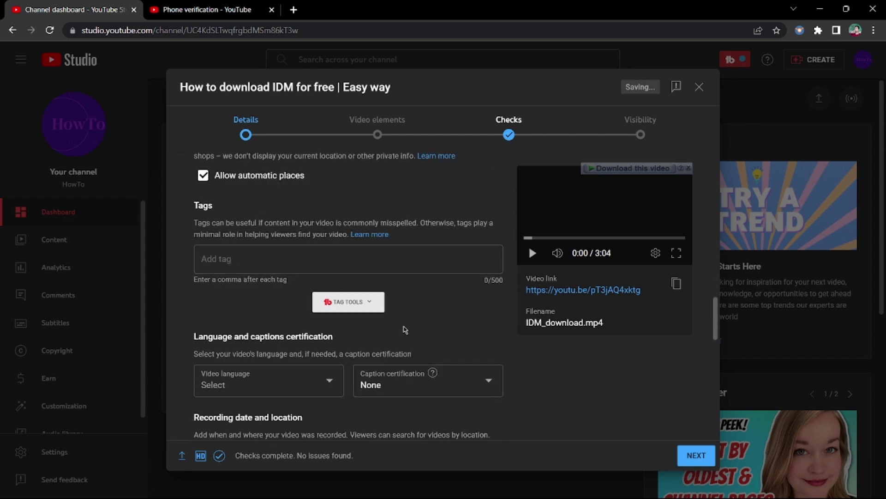
scroll(395, 341, "up", 1)
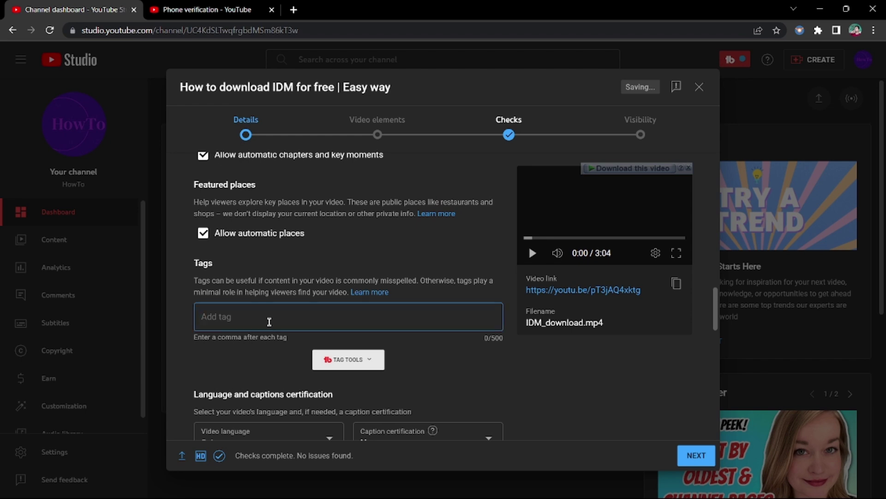
type("#")
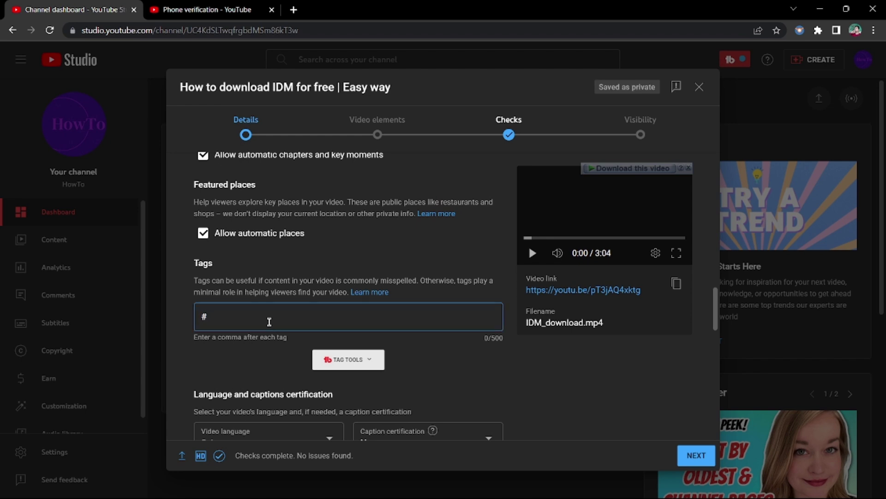
type("i")
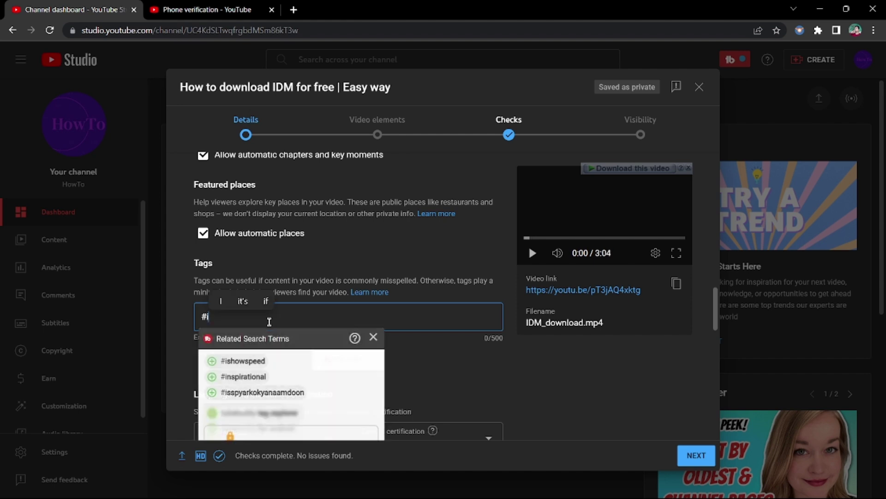
type("dm")
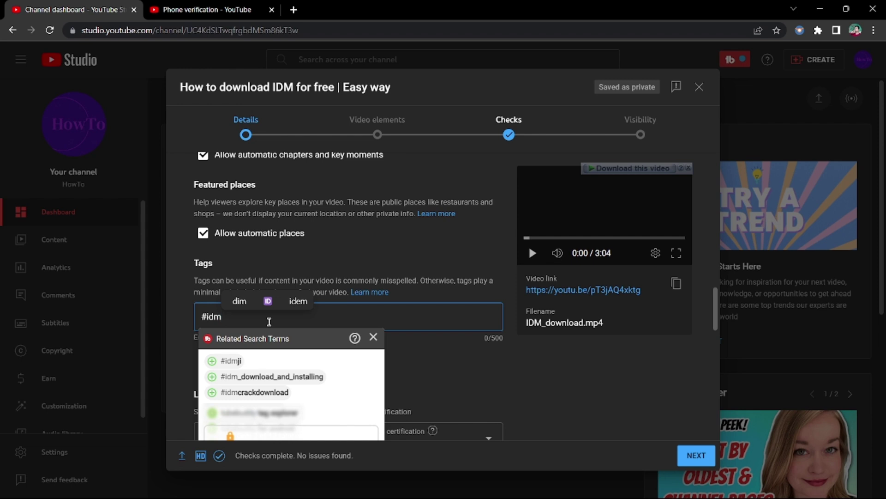
type(" #")
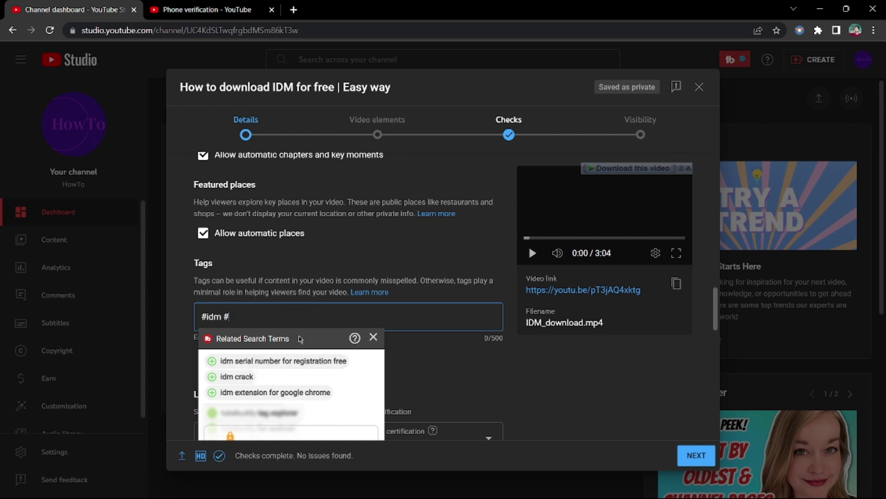
type("id")
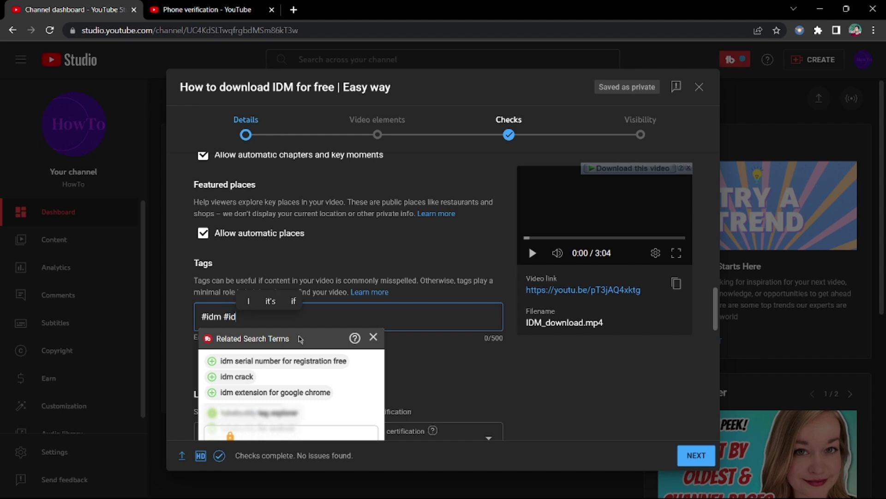
type("mcracking")
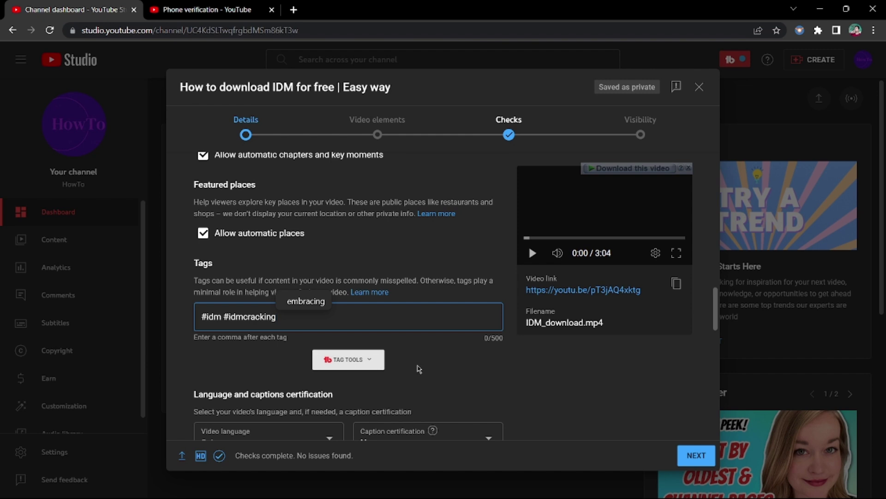
Step: Choose English (United States) as the video language, and replace that choice with English (United Kingdom)
scroll(417, 367, "down", 3)
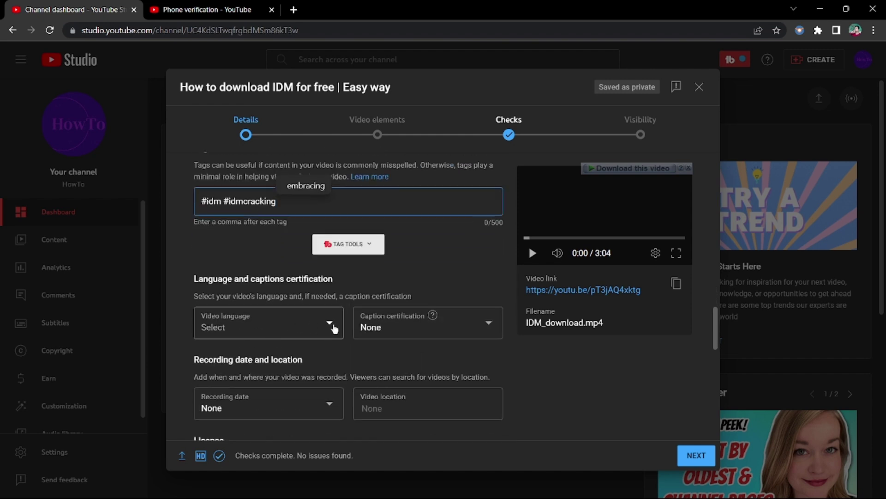
left_click(318, 328)
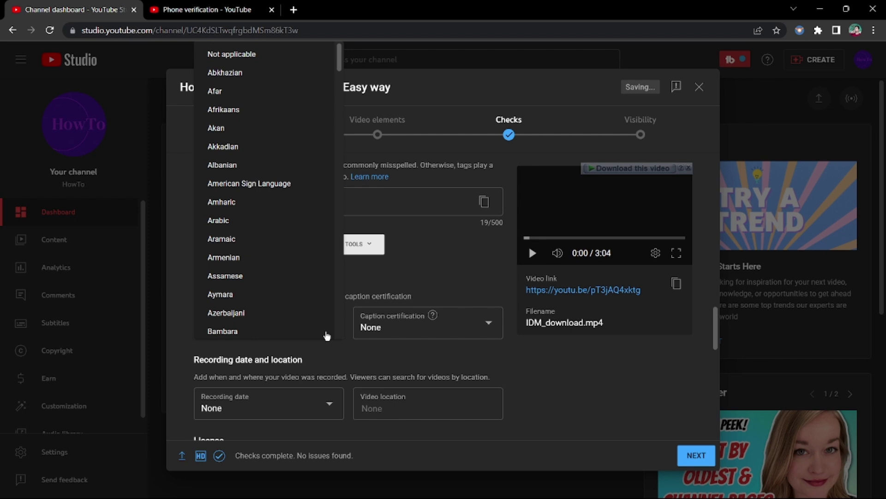
scroll(256, 240, "down", 3)
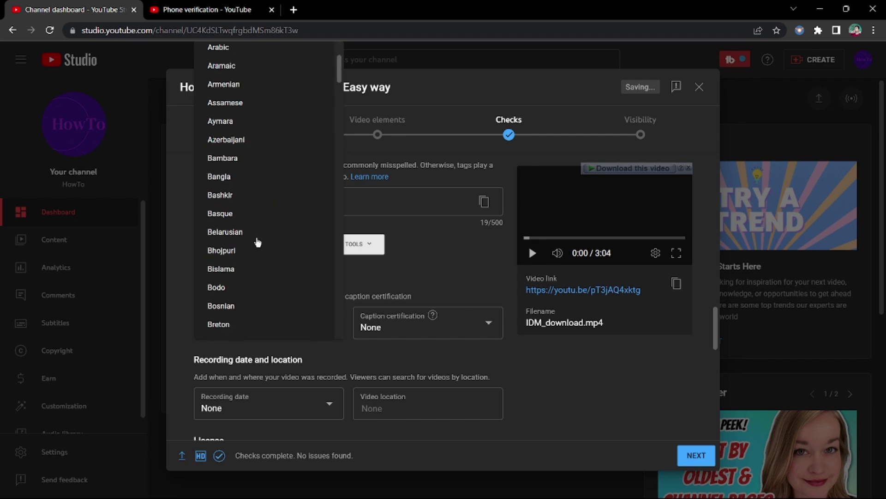
scroll(264, 258, "down", 15)
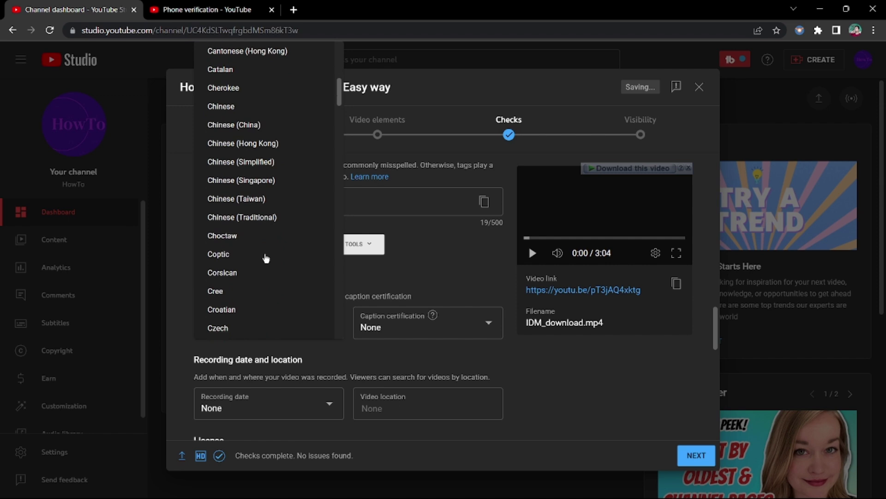
scroll(265, 258, "up", 3)
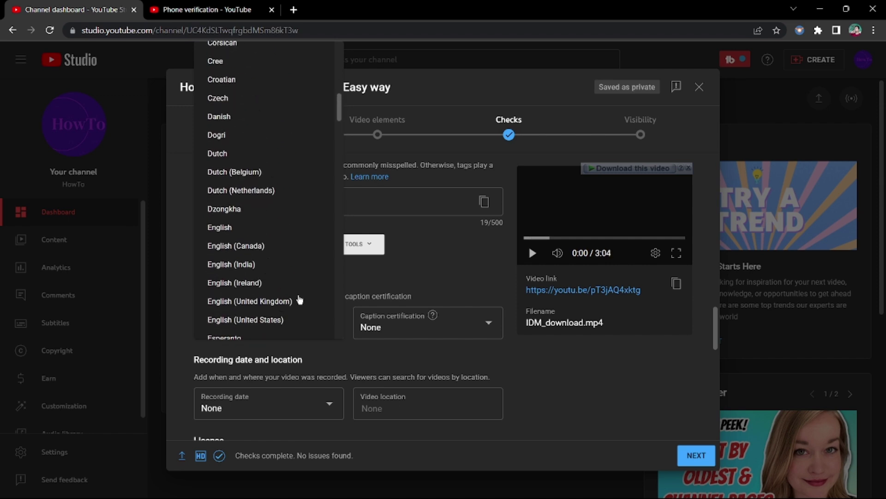
left_click(245, 319)
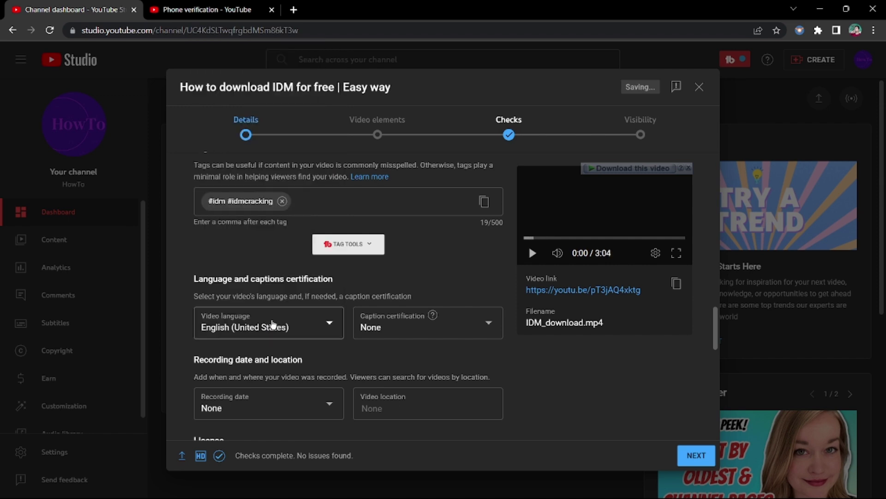
left_click(314, 314)
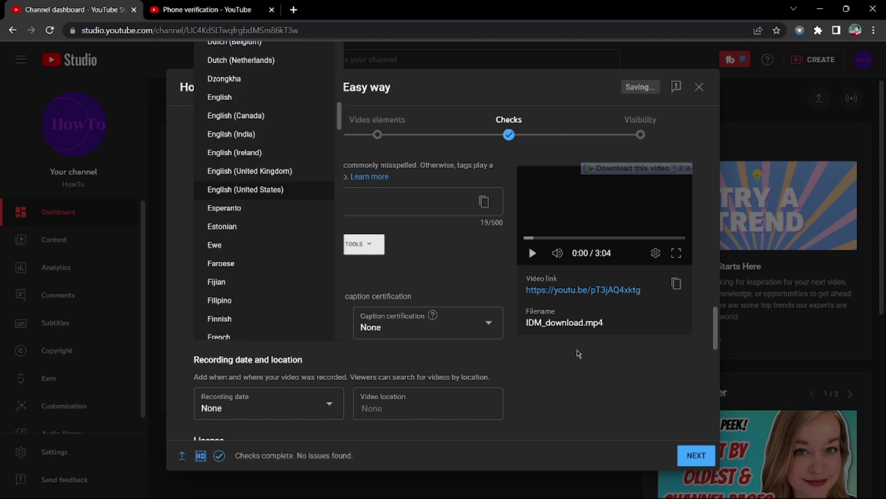
left_click(287, 172)
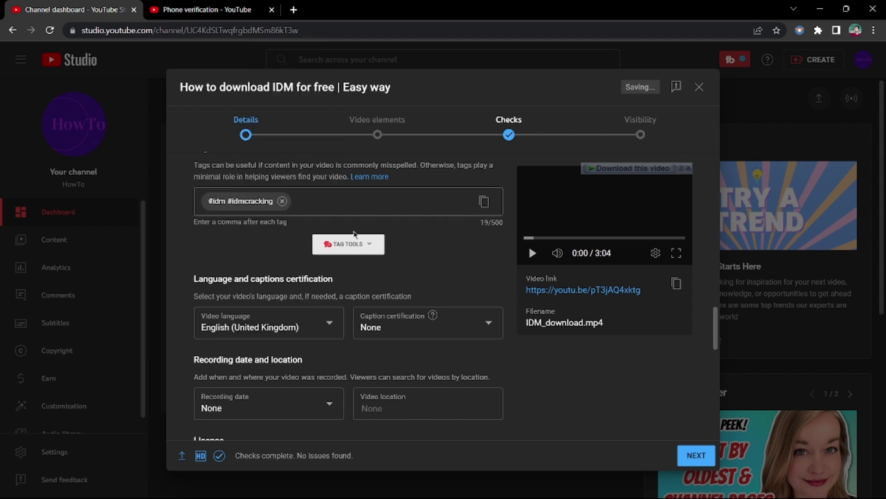
Step: Review the license, remixing and comment options, and set the video's category to Education
scroll(536, 370, "down", 3)
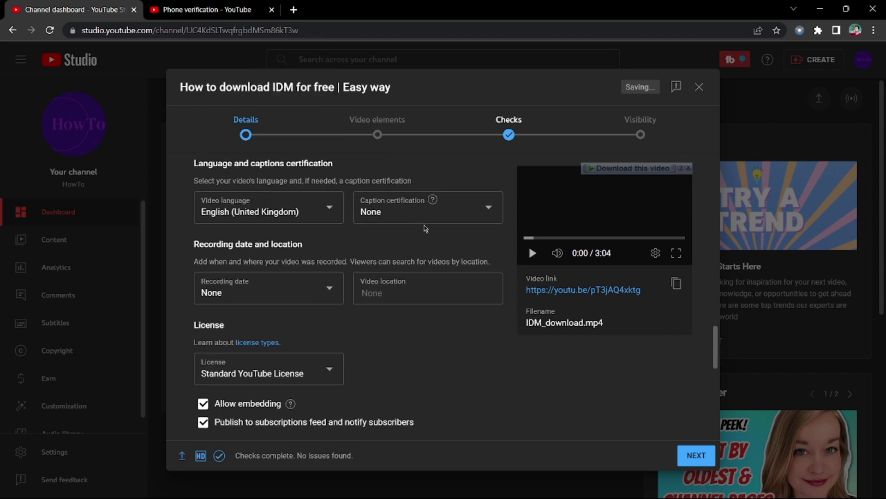
scroll(437, 311, "down", 4)
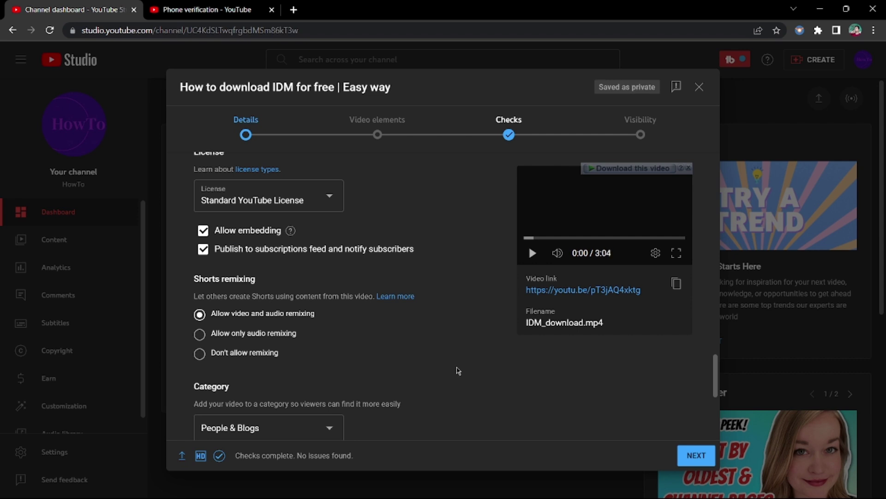
scroll(456, 370, "down", 3)
scroll(457, 369, "down", 2)
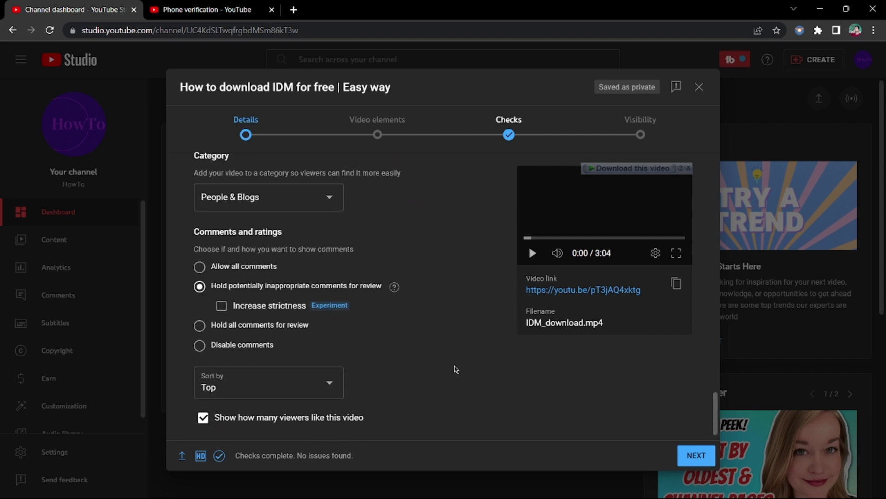
scroll(397, 337, "up", 1)
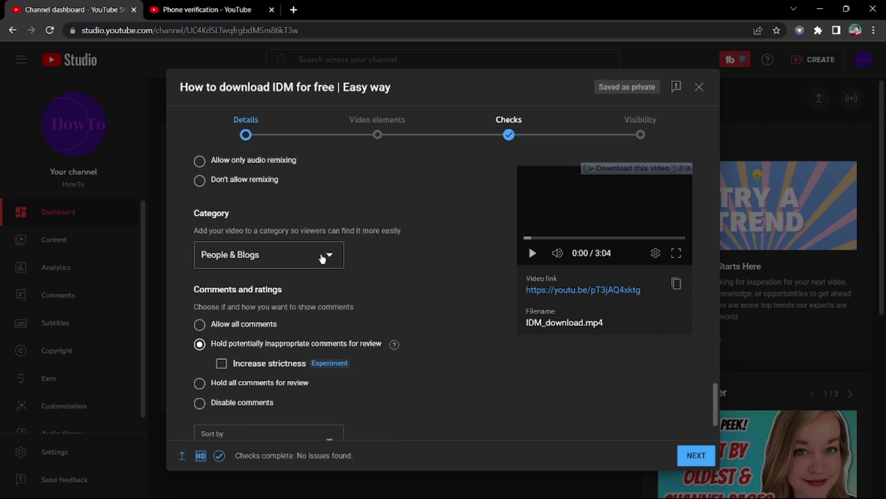
left_click(323, 258)
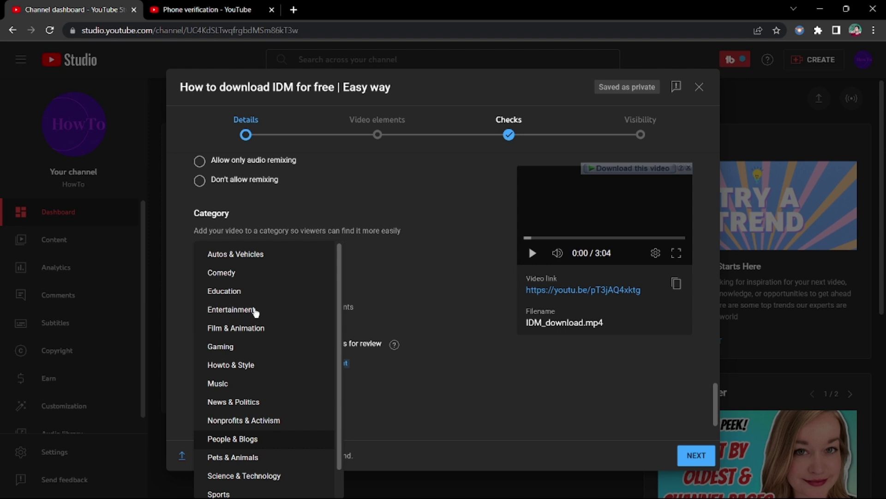
left_click(241, 292)
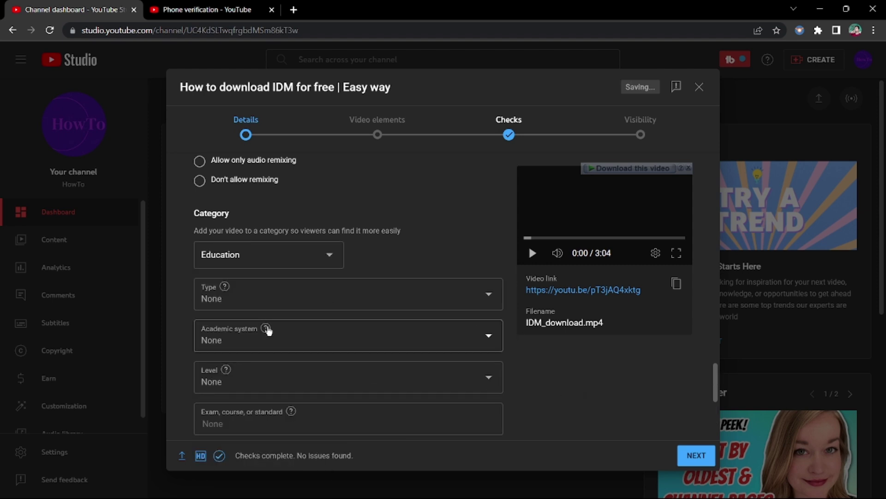
Step: Advance through the video elements and checks stages to visibility without adding elements, dismissing the introduction to checks
scroll(514, 402, "down", 2)
scroll(515, 401, "down", 3)
scroll(380, 363, "down", 2)
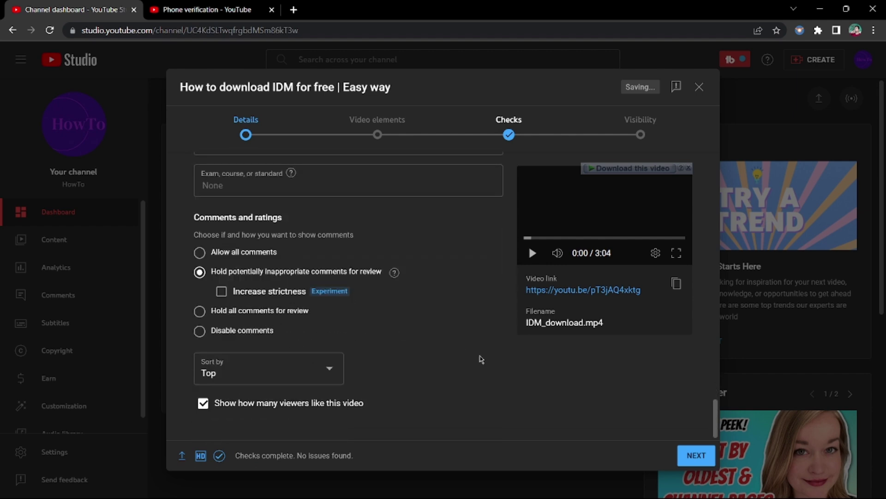
left_click(696, 456)
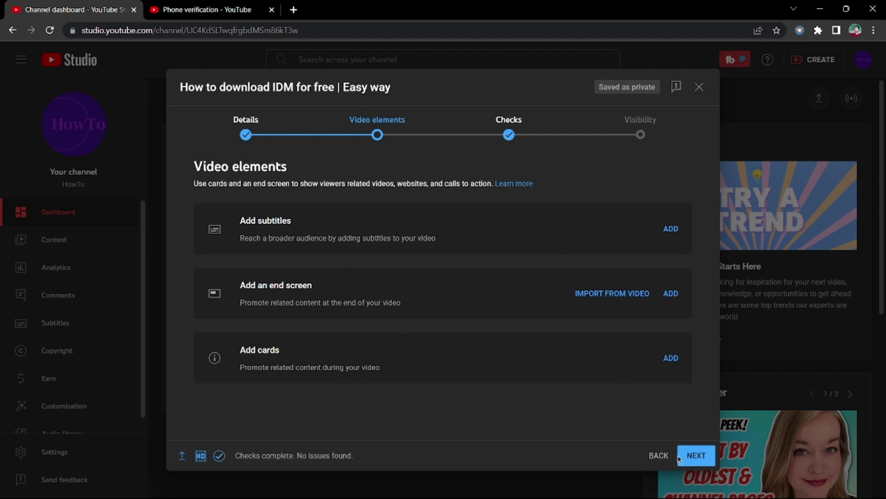
left_click(696, 457)
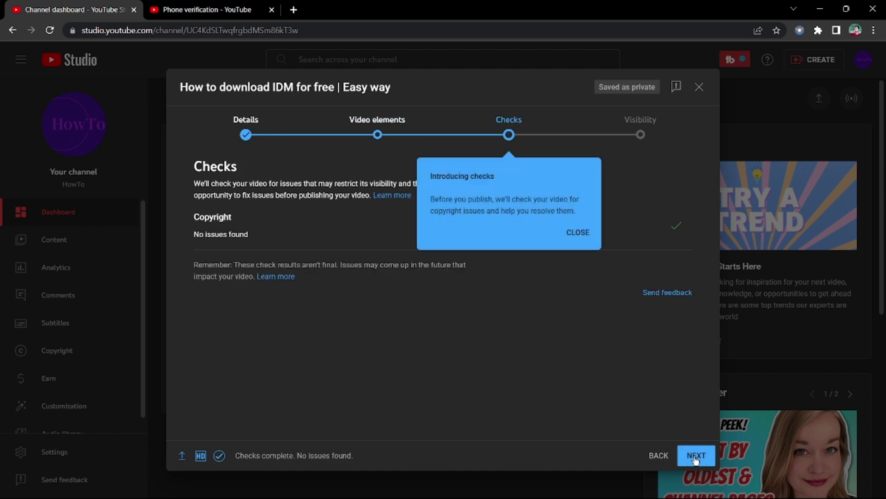
left_click(582, 232)
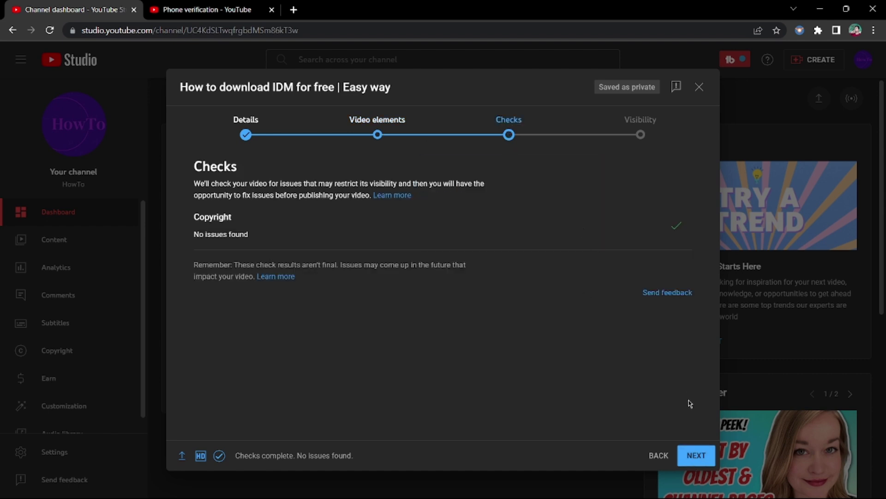
left_click(699, 460)
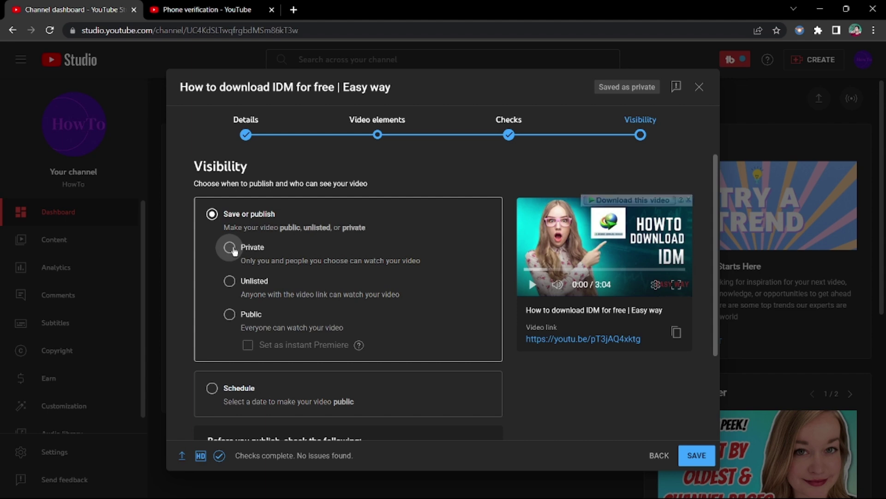
Step: Set the video's visibility to Public, review the pre-publishing notes, and publish it
left_click(233, 316)
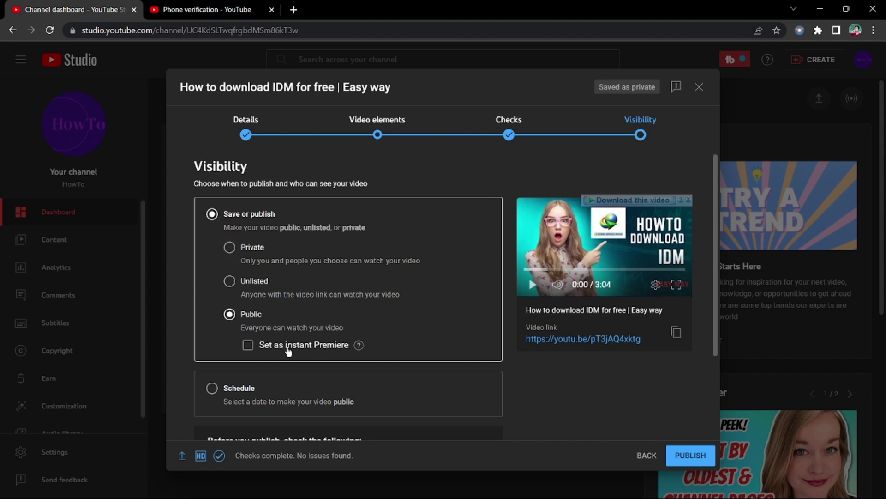
scroll(310, 349, "down", 3)
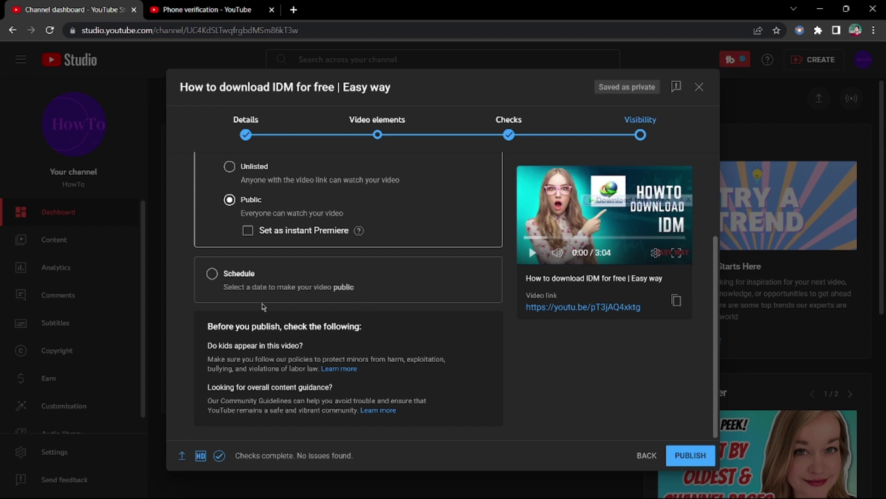
scroll(274, 307, "up", 2)
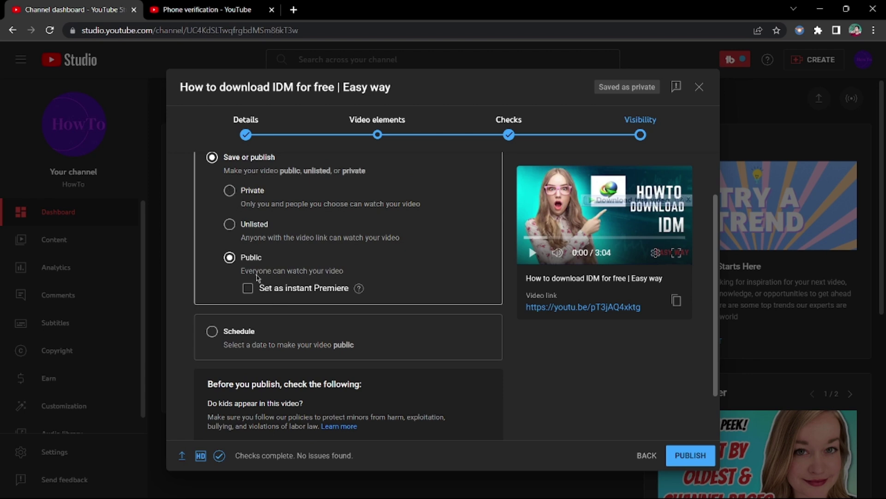
scroll(452, 311, "down", 2)
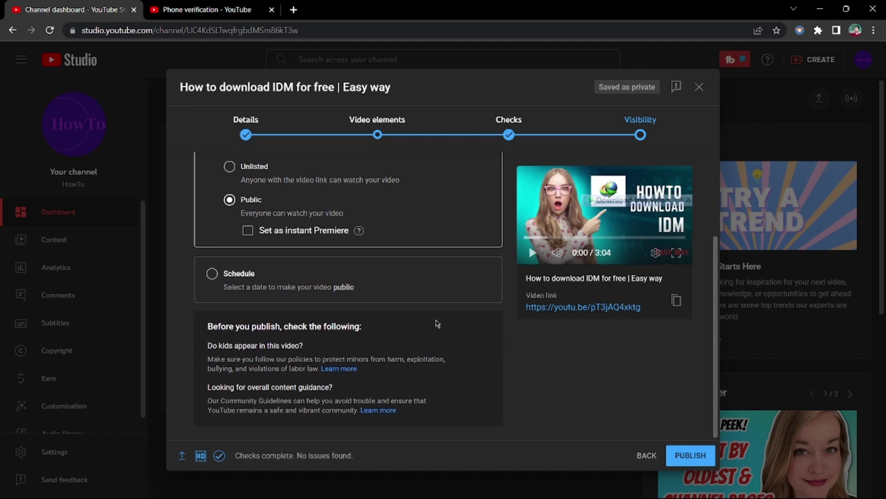
left_click(698, 456)
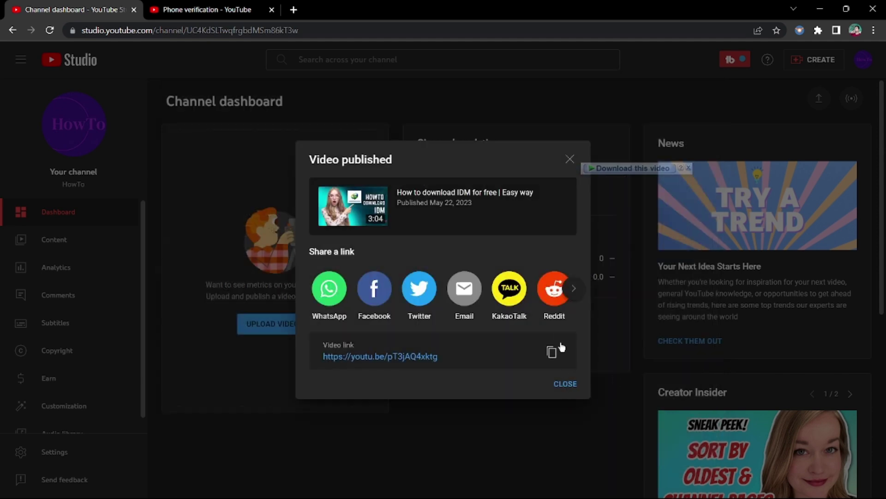
Step: Dismiss the published-video confirmation and open the channel's content list
left_click(565, 384)
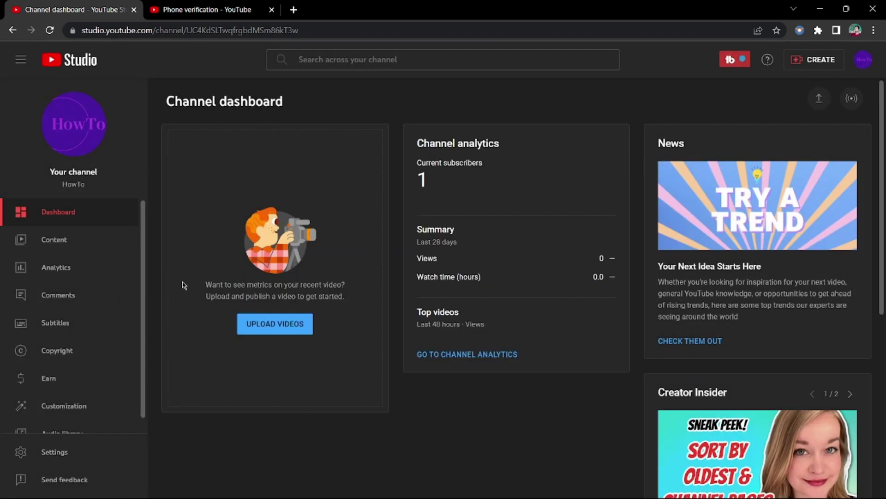
left_click(71, 250)
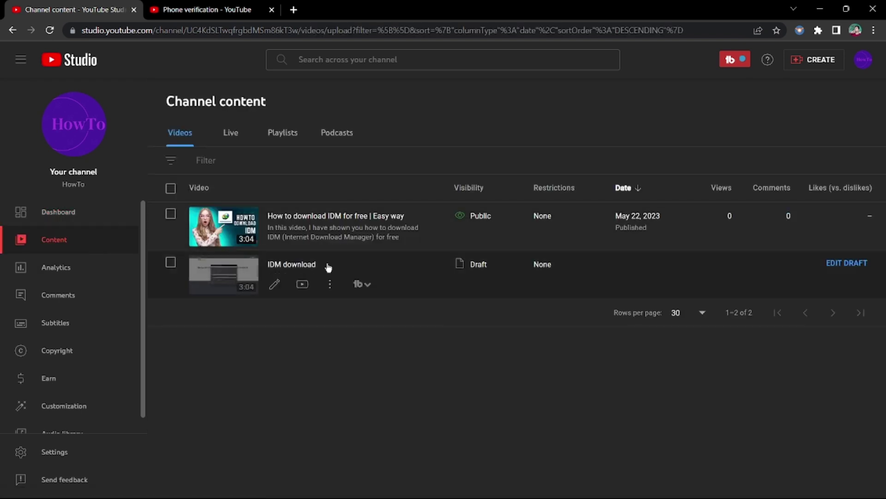